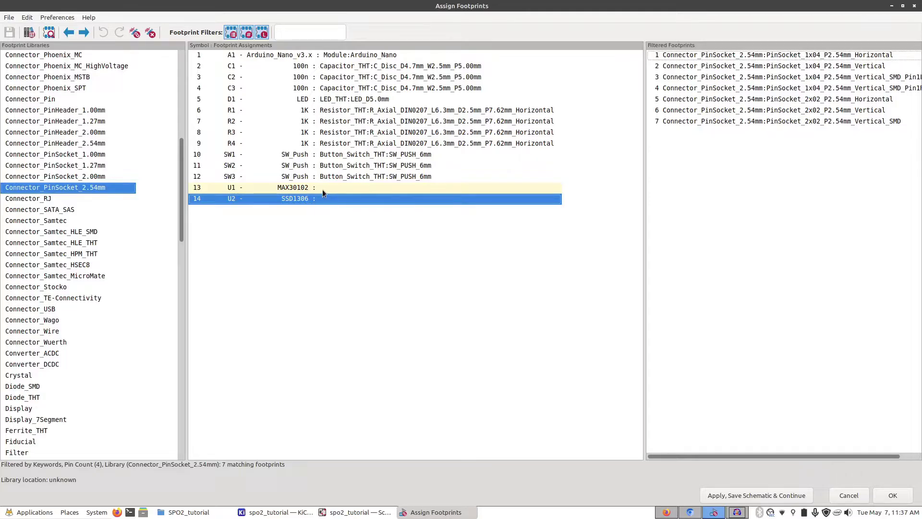
Step: Select the U1 MAX30102 symbol and switch to the spo2_tutorial project manager
click(322, 189)
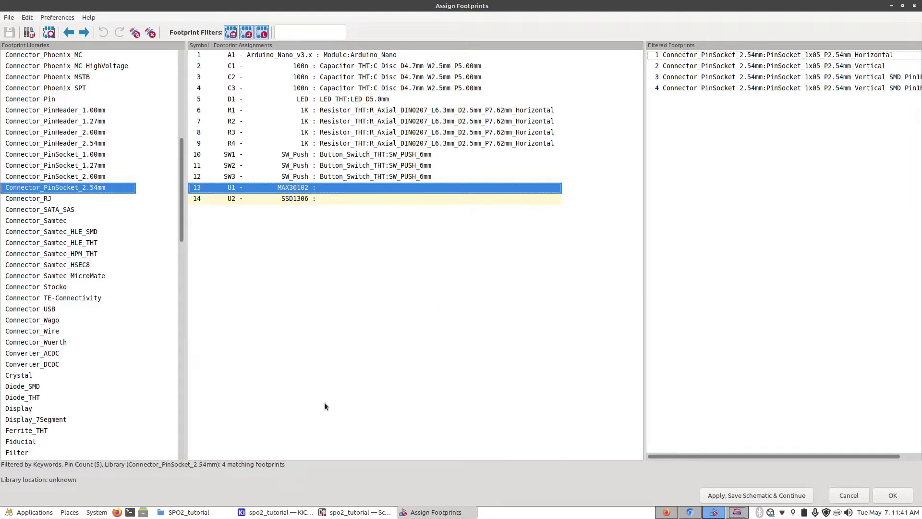
click(290, 511)
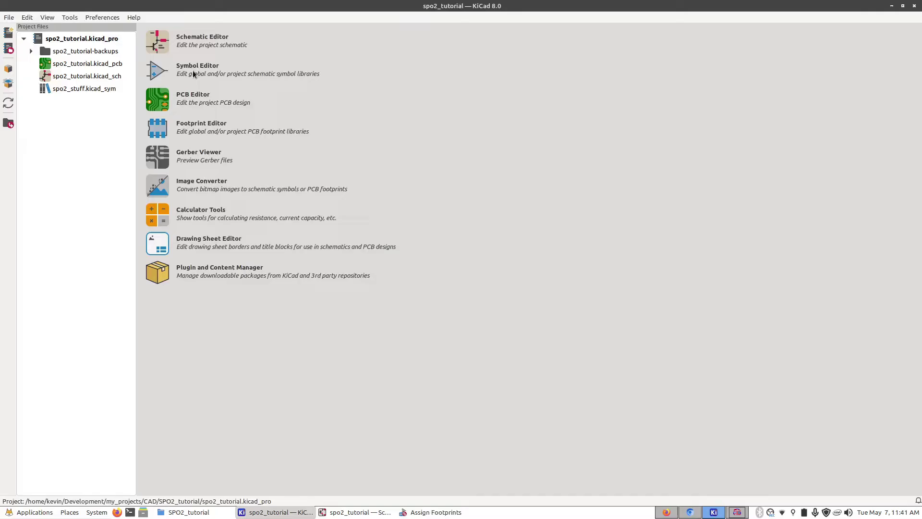
Step: In the Footprint Editor, start a new project-only footprint library named spo2_stuff
click(194, 125)
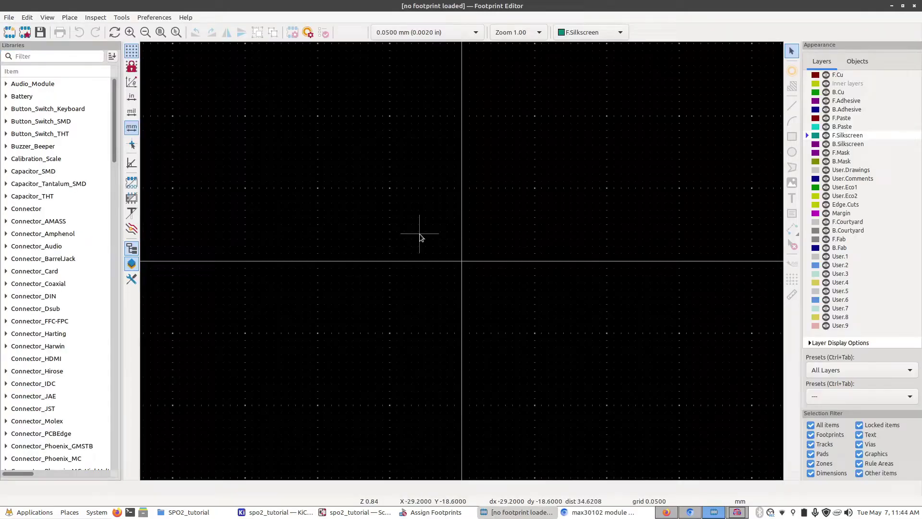
click(8, 18)
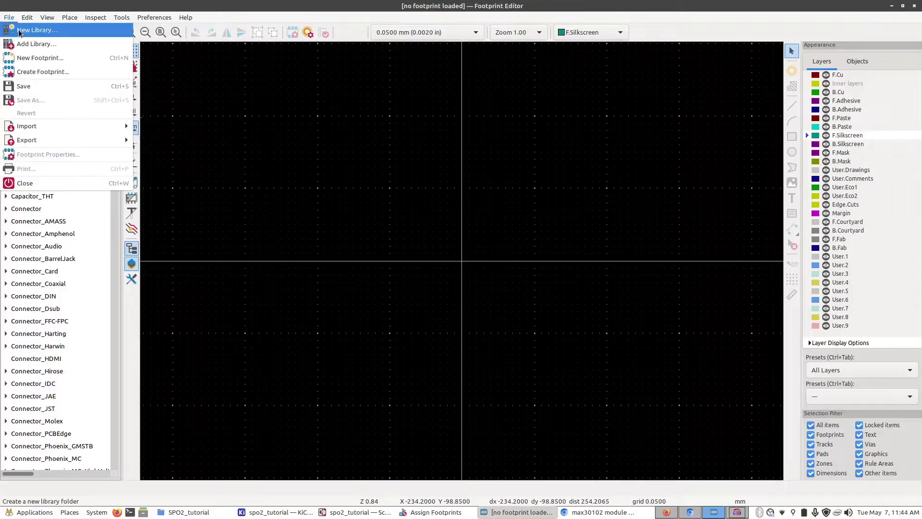
click(36, 30)
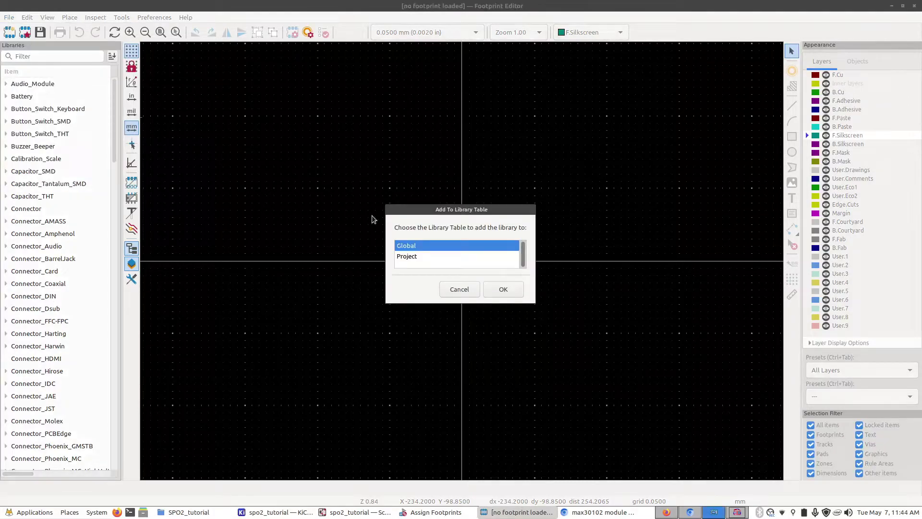
click(416, 256)
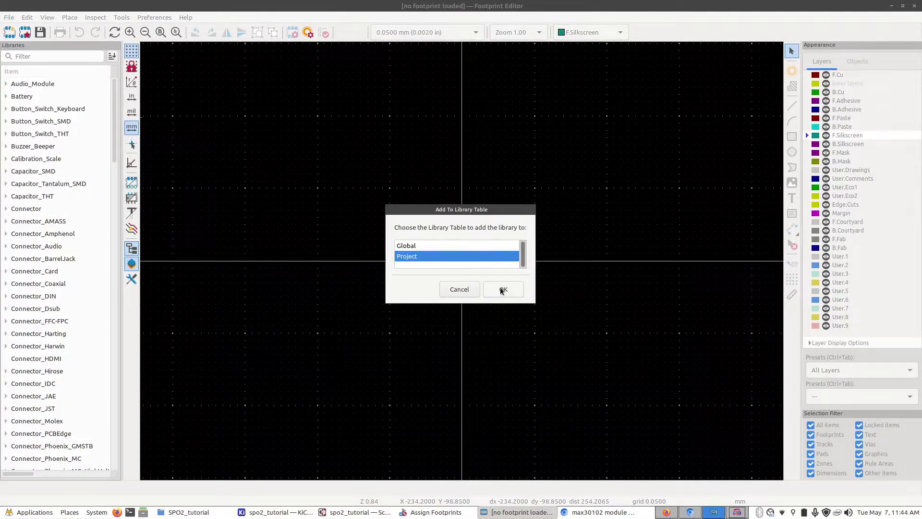
click(500, 290)
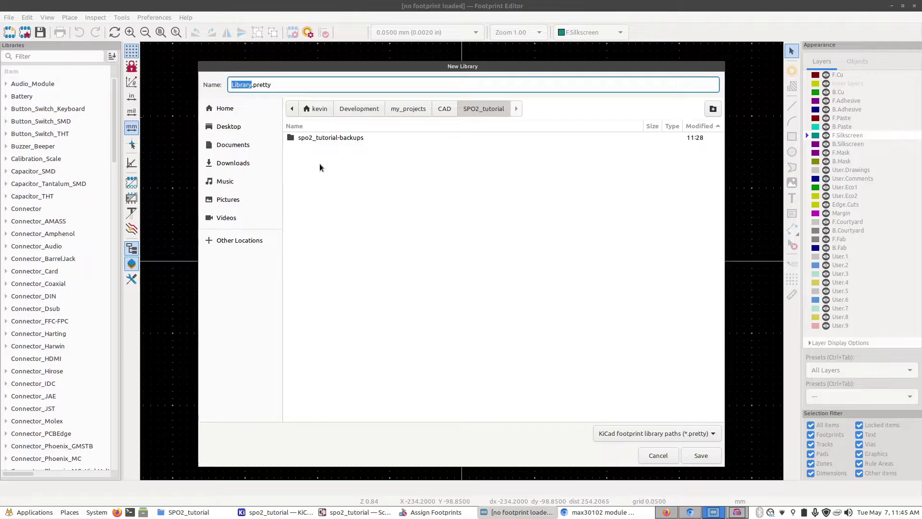
text(spo2_s)
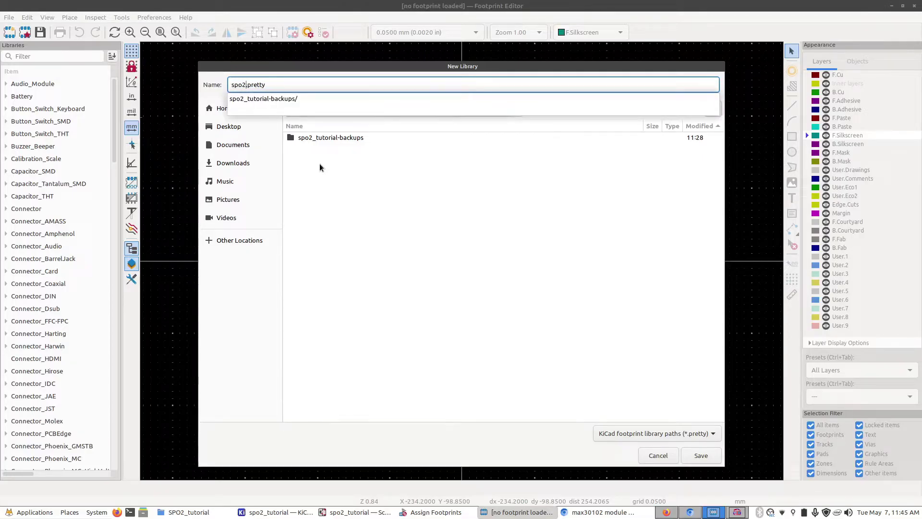
text(tuff)
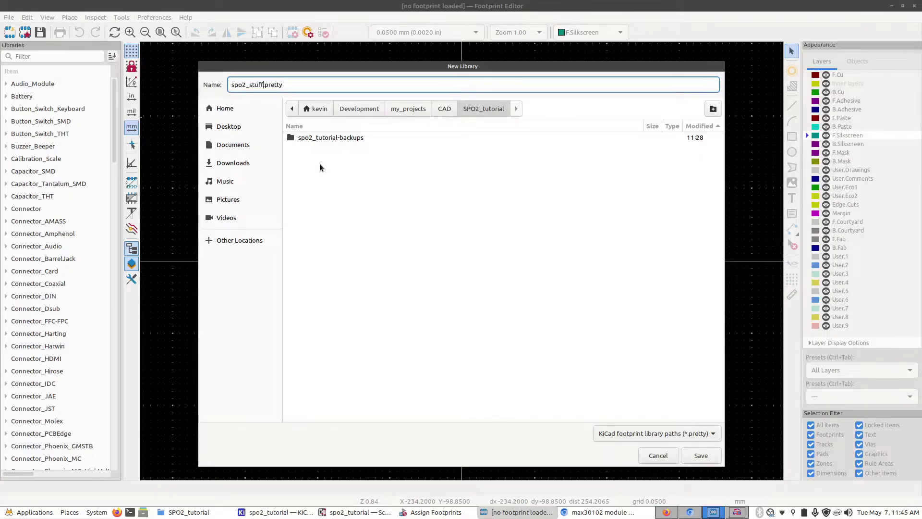
Step: Save the spo2_stuff library and add a through-hole footprint named MAX30102_MODULE to it
click(692, 461)
click(42, 227)
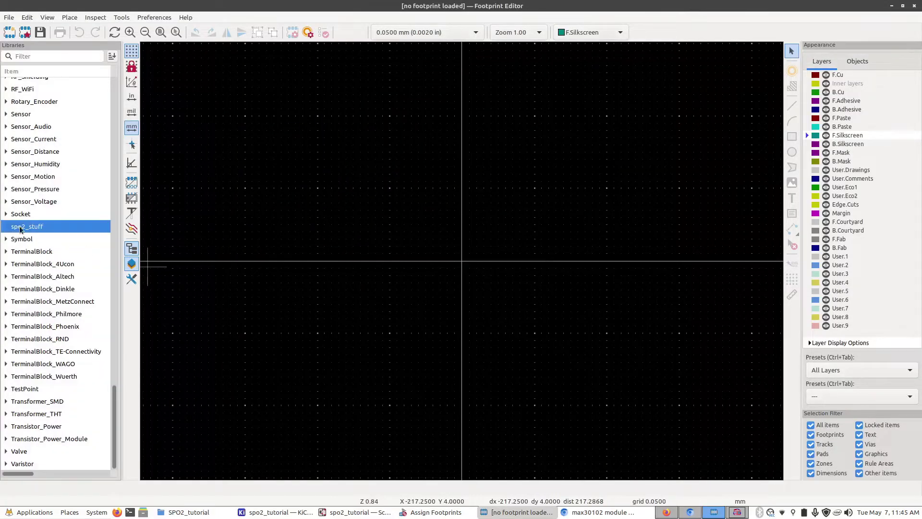
right_click(44, 227)
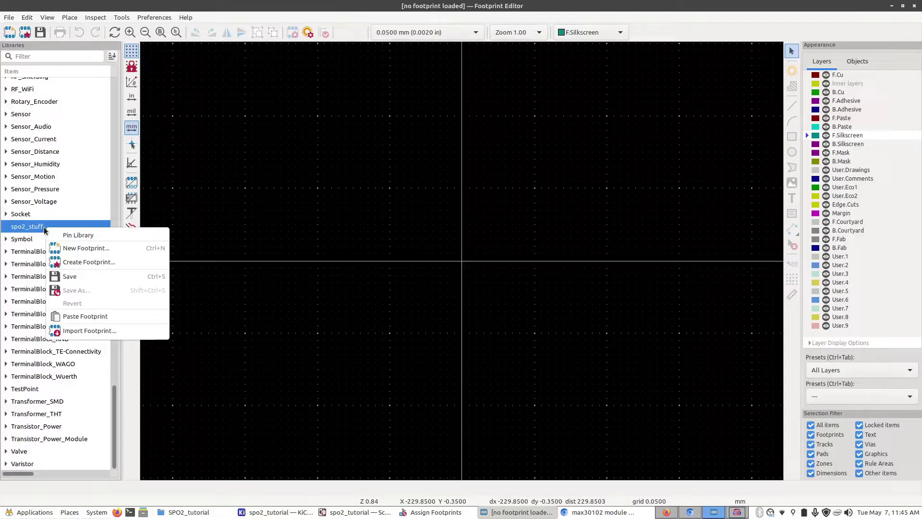
click(82, 248)
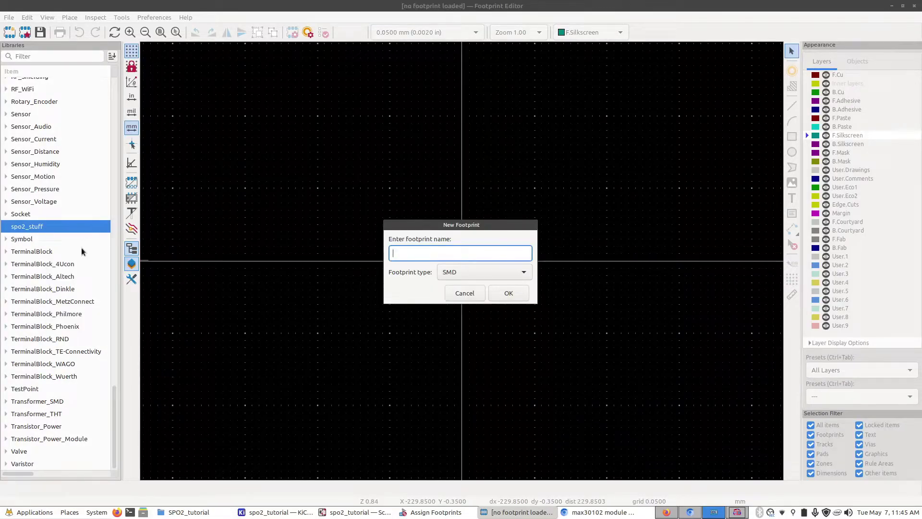
text(MAX30102_MODULE)
click(453, 272)
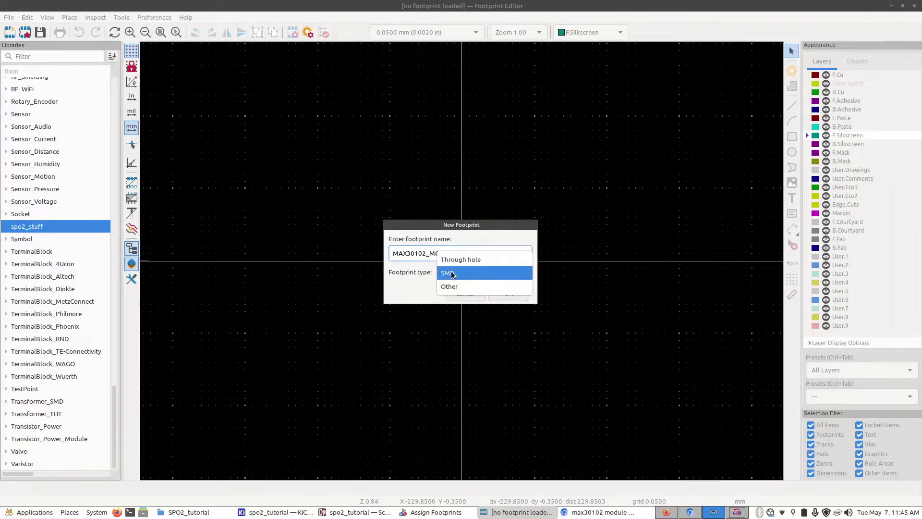
click(458, 260)
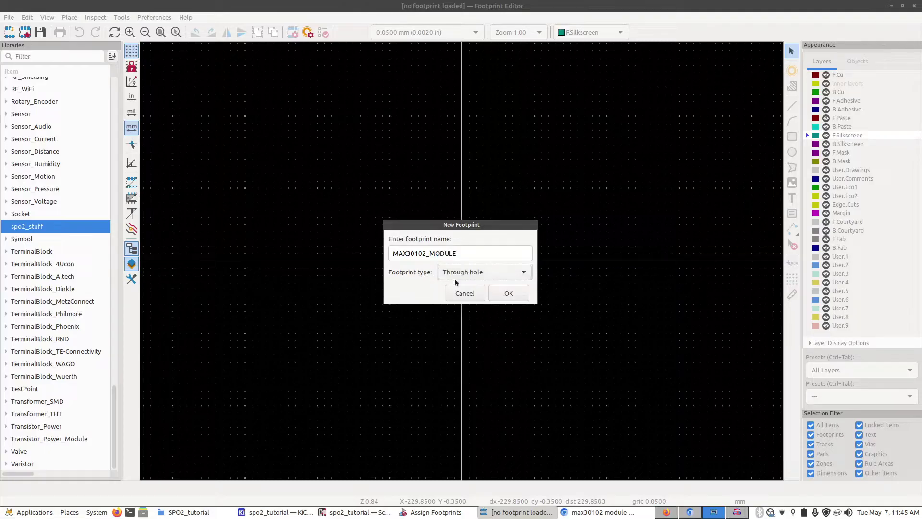
click(509, 292)
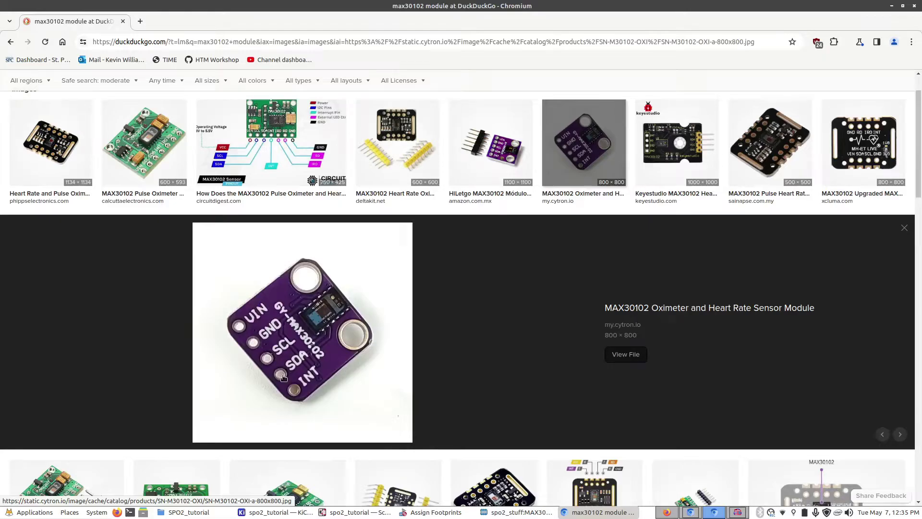
Step: Compare the MAX30102 module photo with the editor, then return to the MAX30102_MODULE footprint
key(alt+Tab)
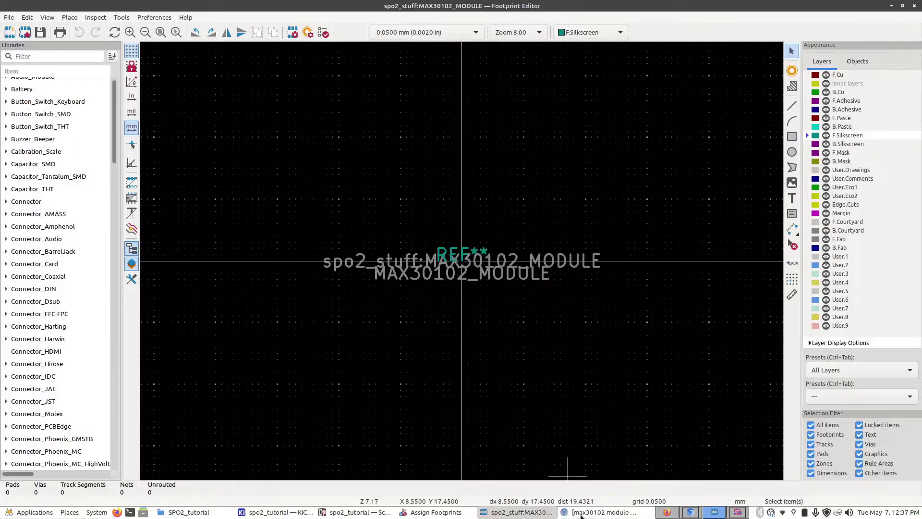
click(598, 512)
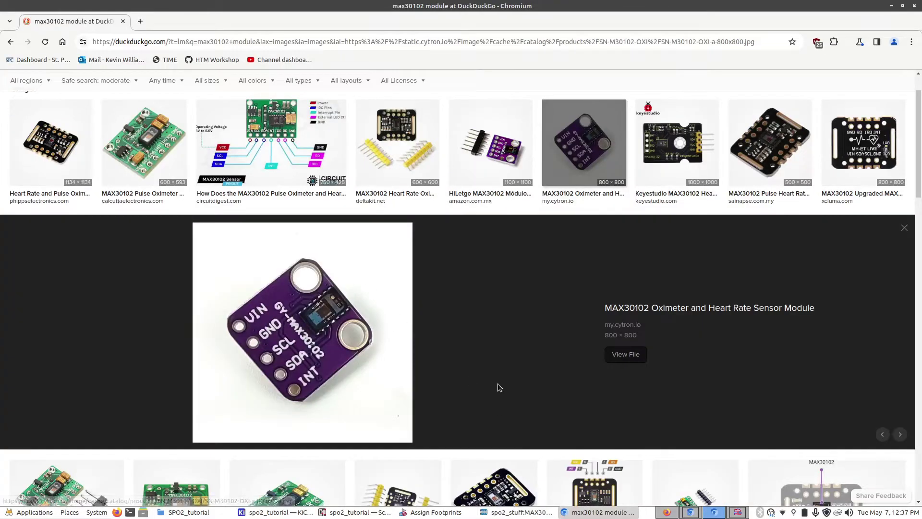
click(483, 515)
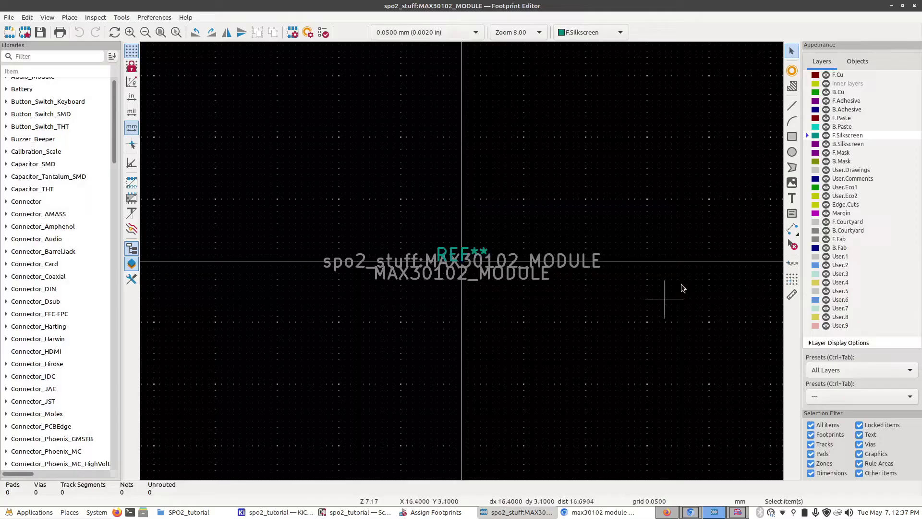
Step: Draw a 14 × 14 mm F.Silkscreen rectangle on a 1 mm grid, centred on the origin
click(791, 137)
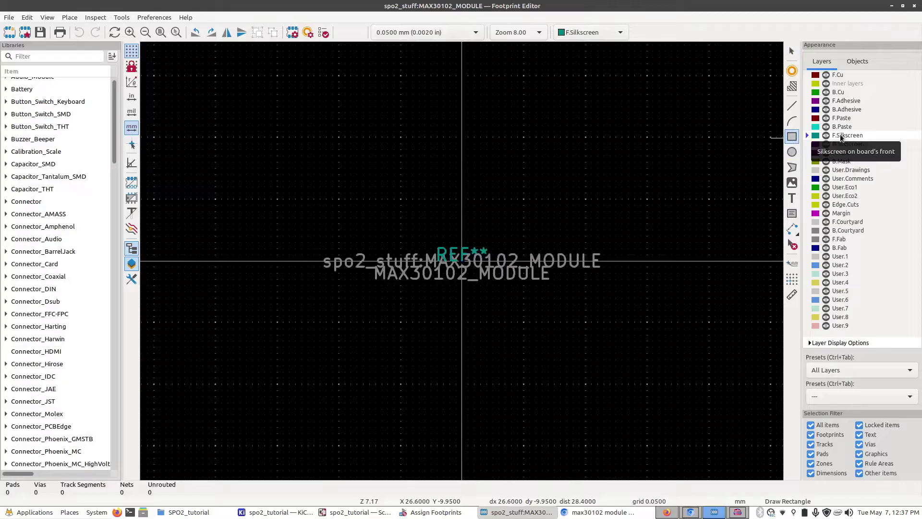
click(478, 139)
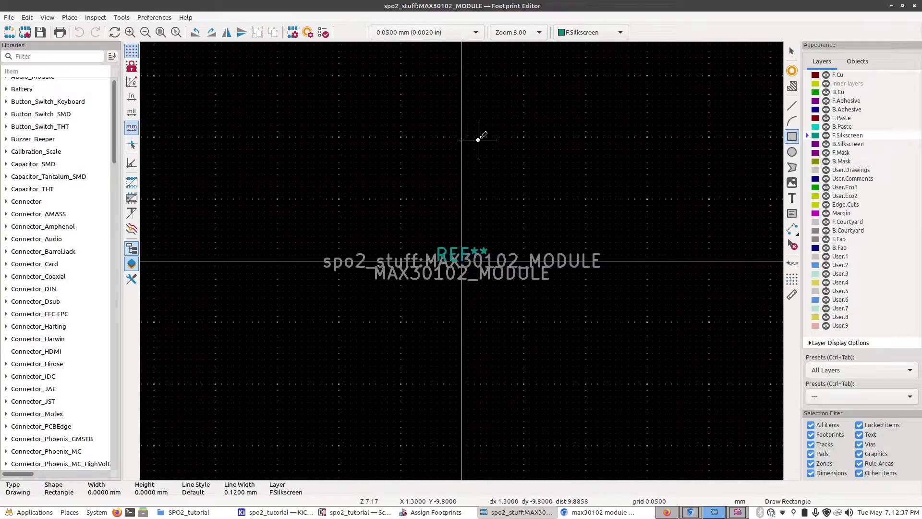
click(406, 32)
scroll(403, 35, up, 3)
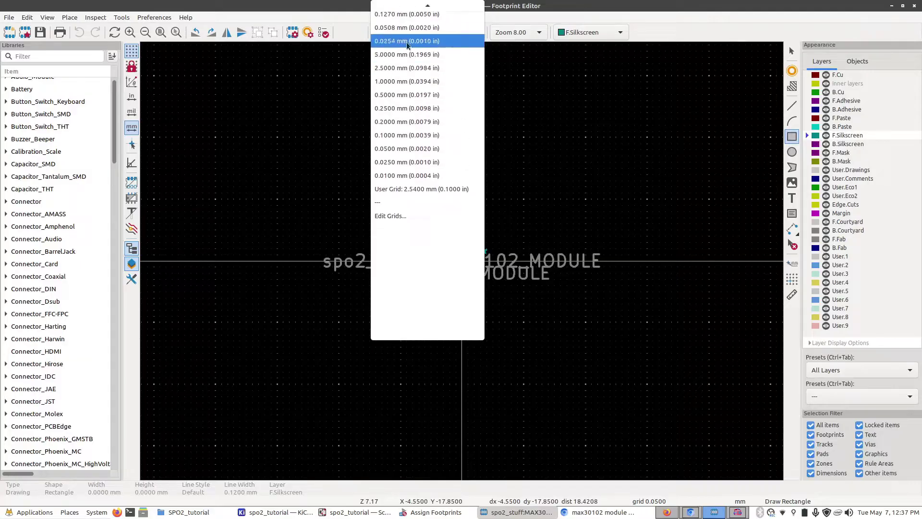
click(398, 78)
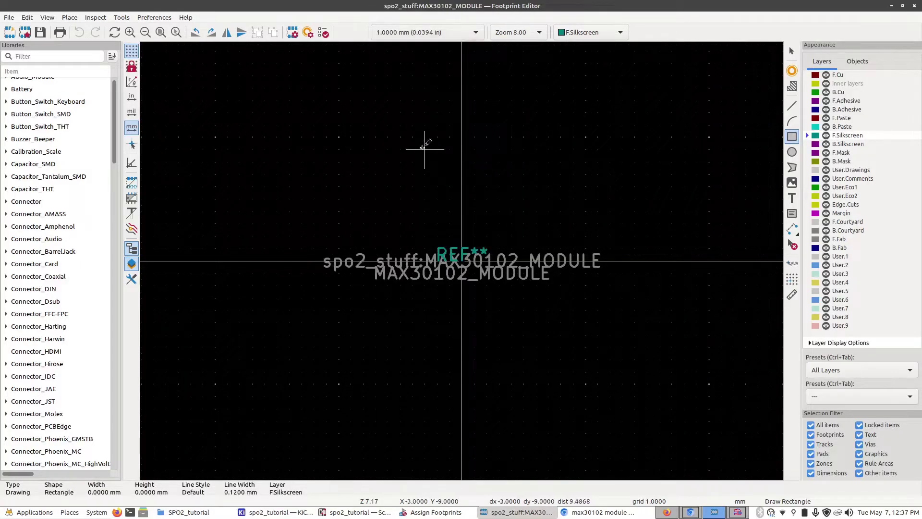
click(363, 149)
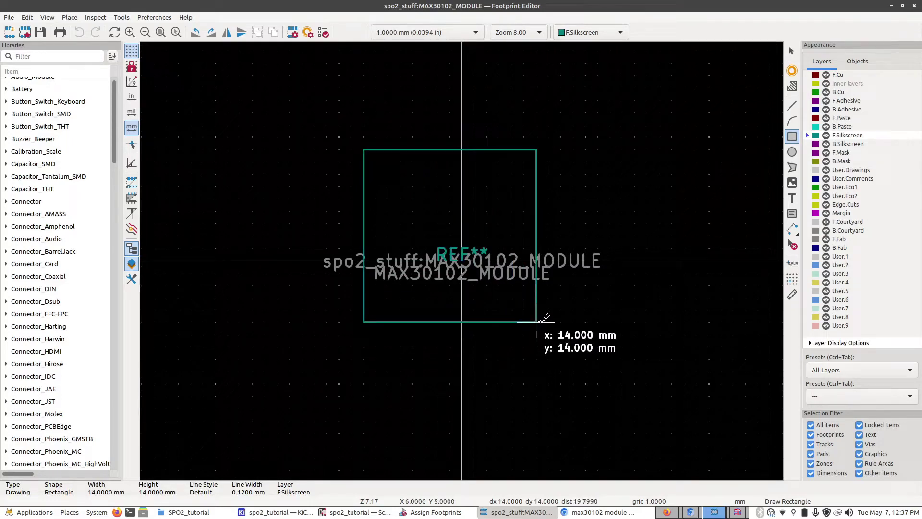
click(537, 321)
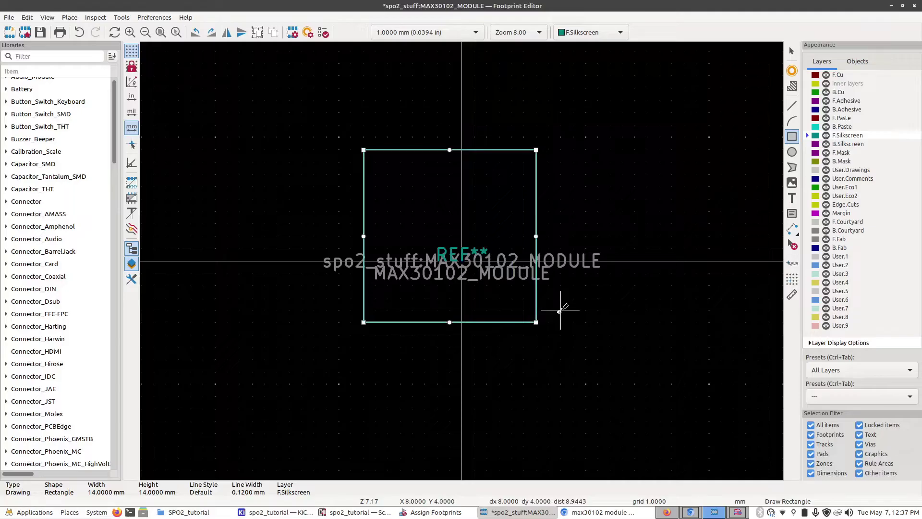
key(m)
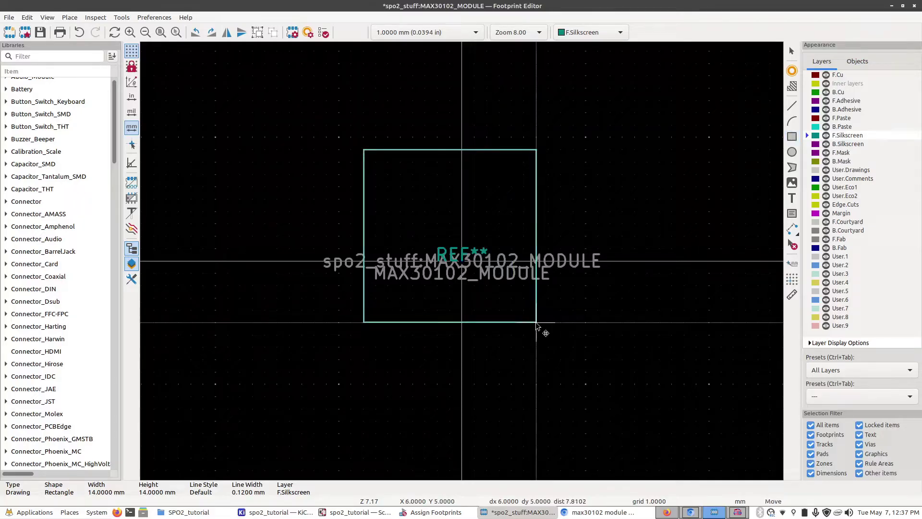
click(548, 345)
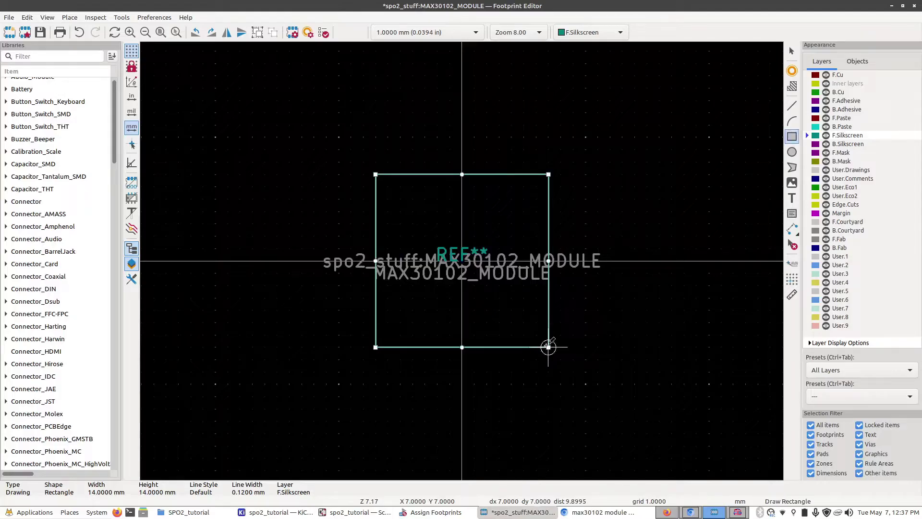
key(Escape)
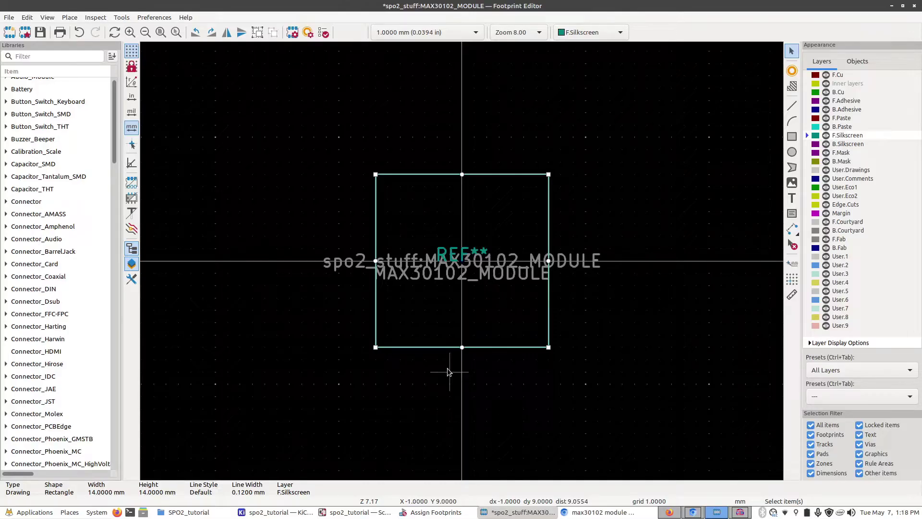
Step: Preview the footprint in 3D, rotate the board face-on, then close the viewer
key(alt+3)
drag(427, 318, 382, 304)
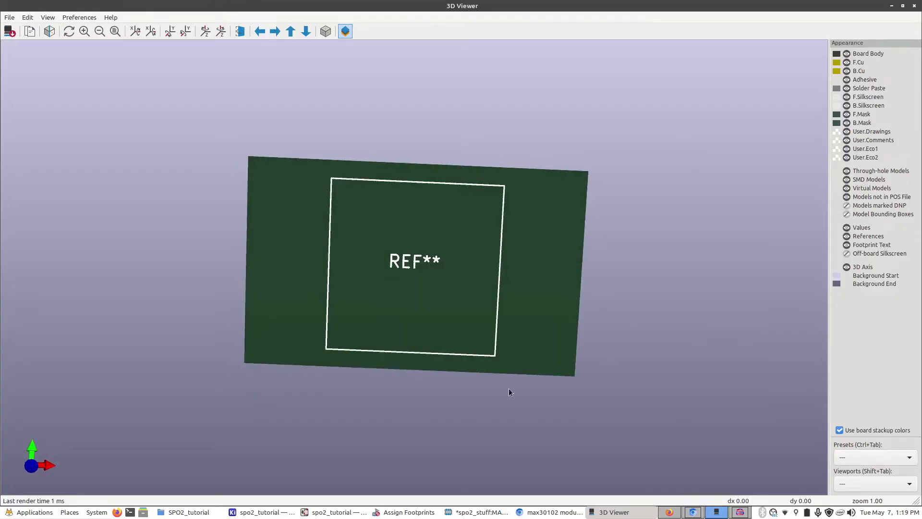
drag(500, 198, 552, 255)
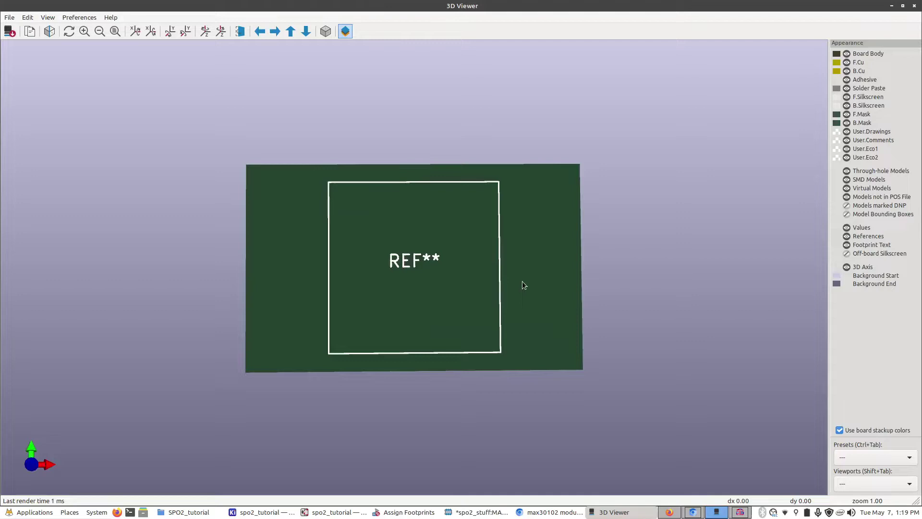
key(ctrl+w)
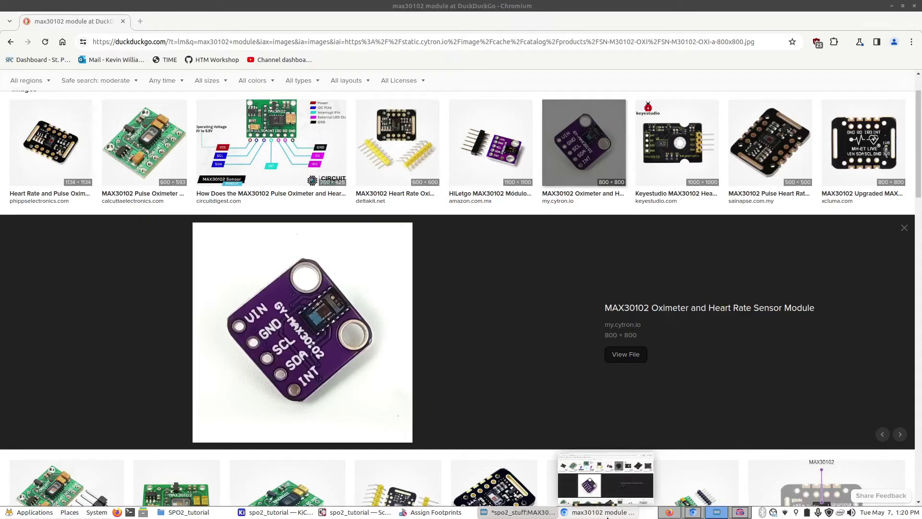
Step: Convert the silkscreen square into a rule area keeping out pads and footprints, not tracks or vias
click(599, 512)
key(alt+Tab)
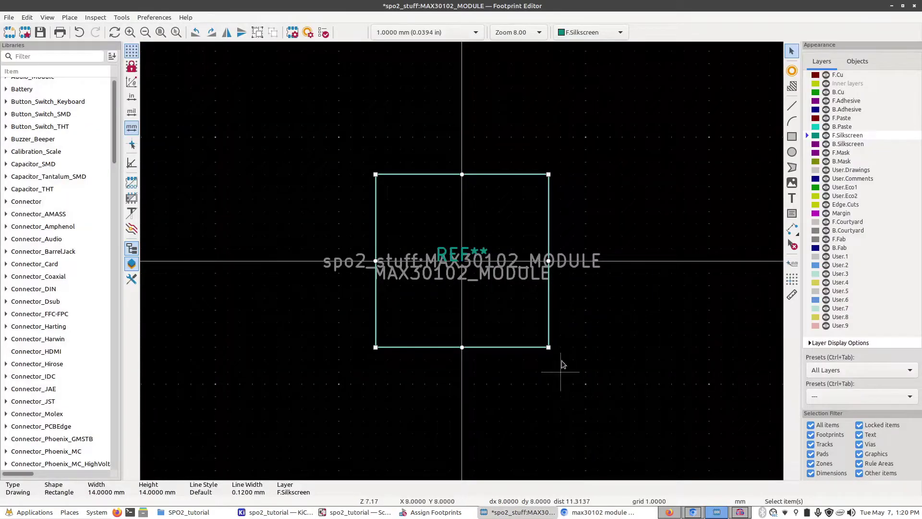
right_click(545, 328)
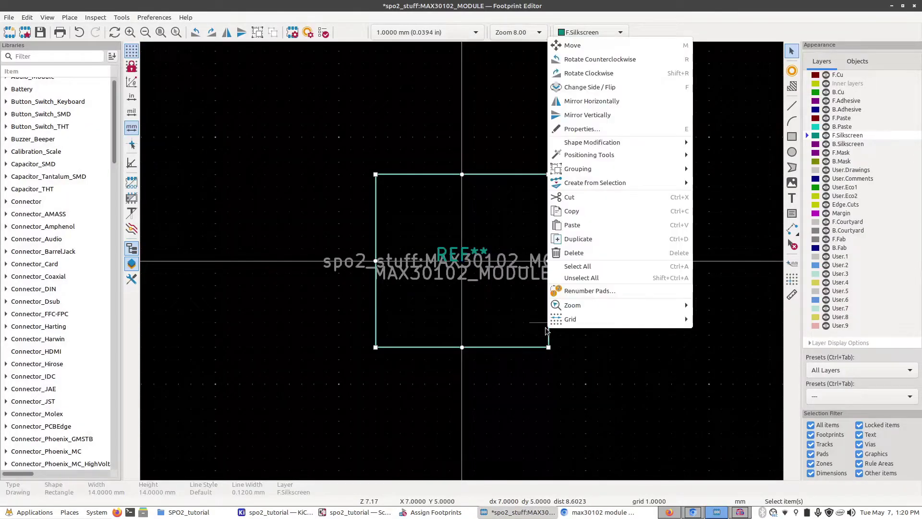
mouse_move(588, 187)
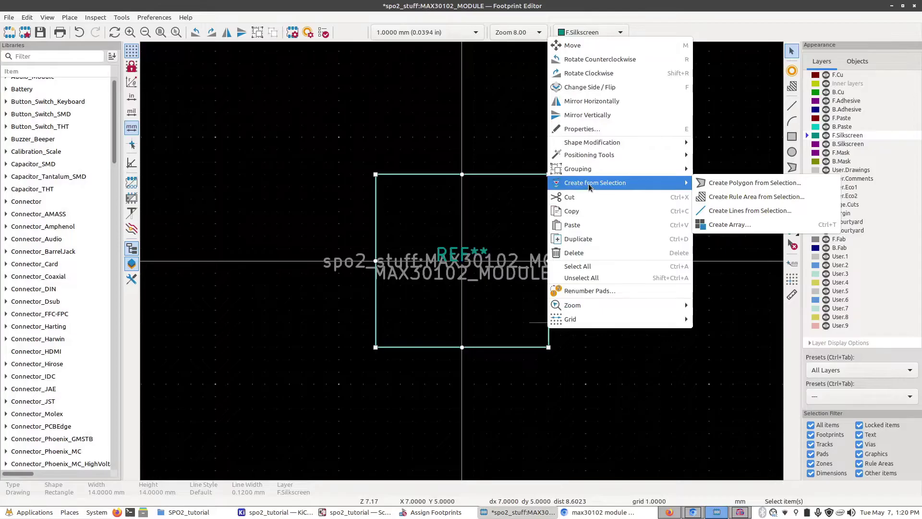
click(726, 197)
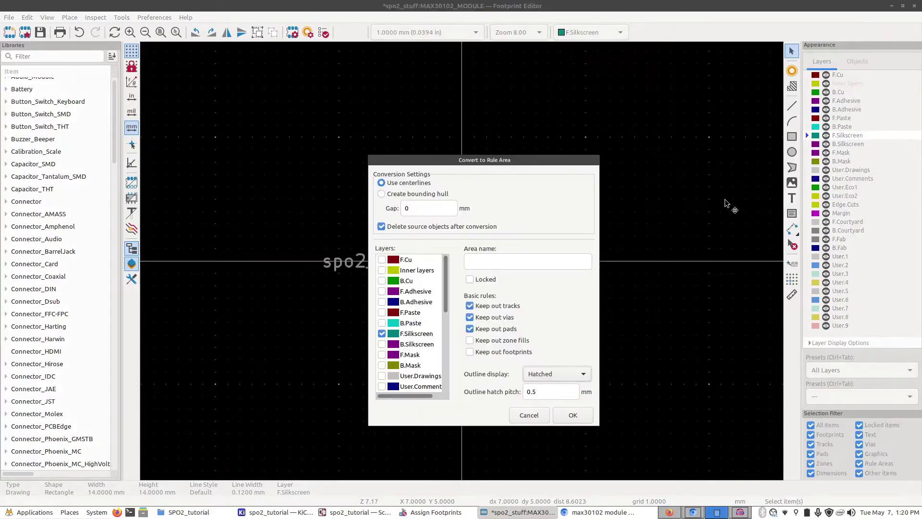
click(500, 305)
click(498, 317)
click(486, 355)
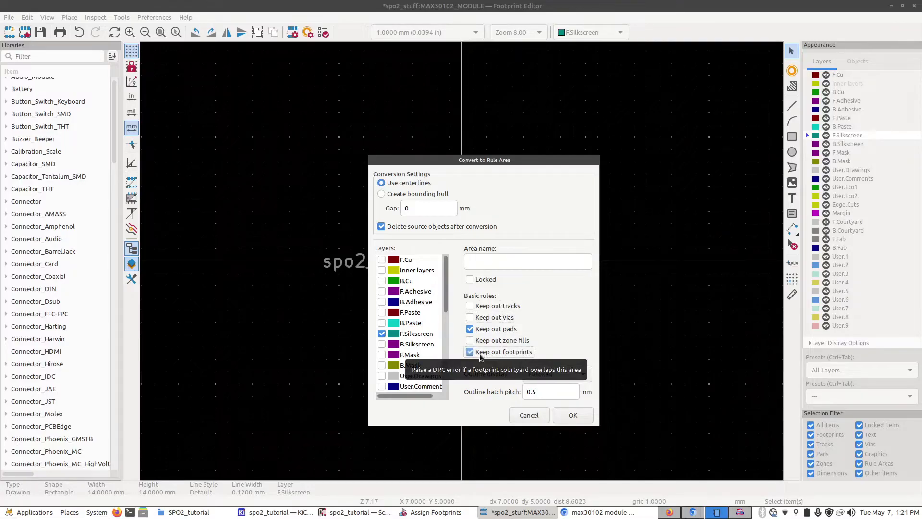
click(572, 415)
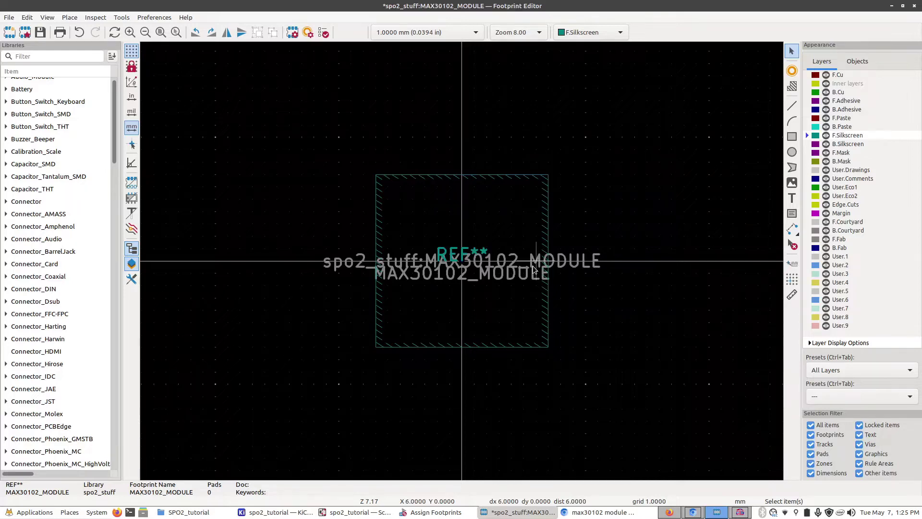
key(alt+3)
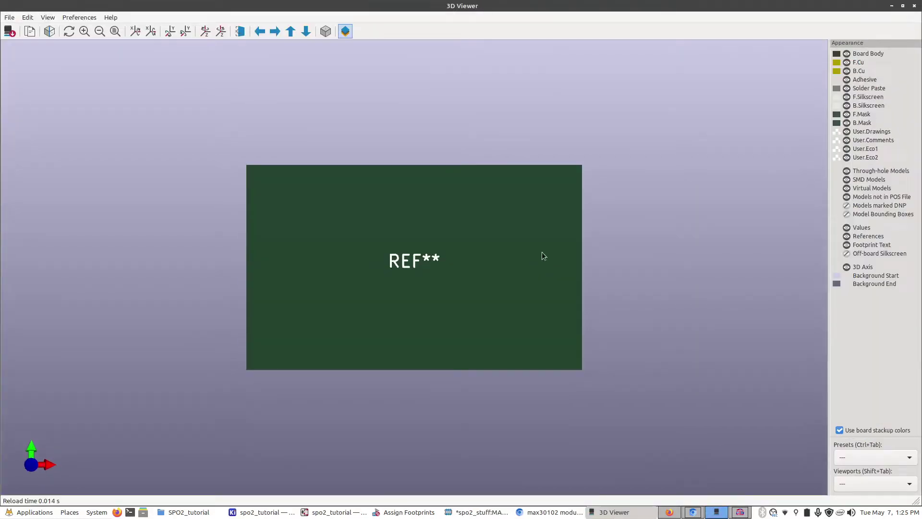
key(alt+F4)
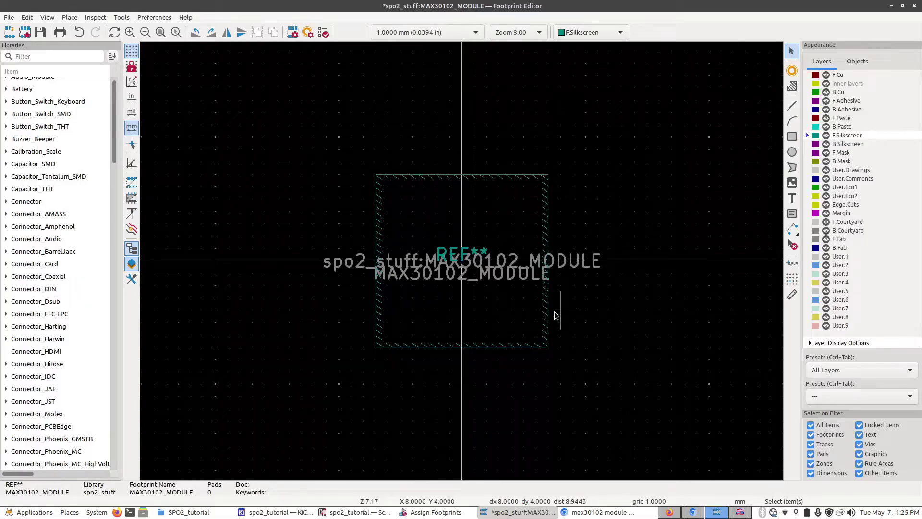
Step: Trace the rule area with silkscreen lines while keeping the rule area itself
click(547, 301)
right_click(548, 301)
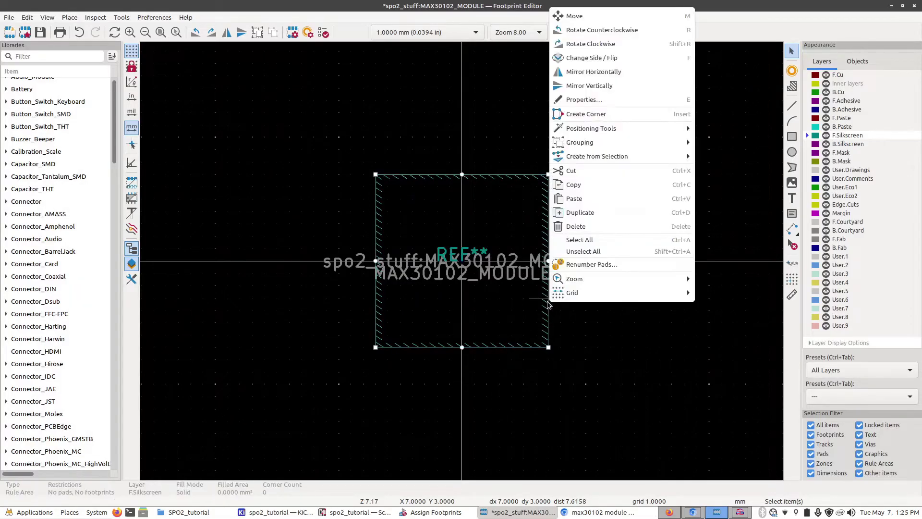
mouse_move(608, 154)
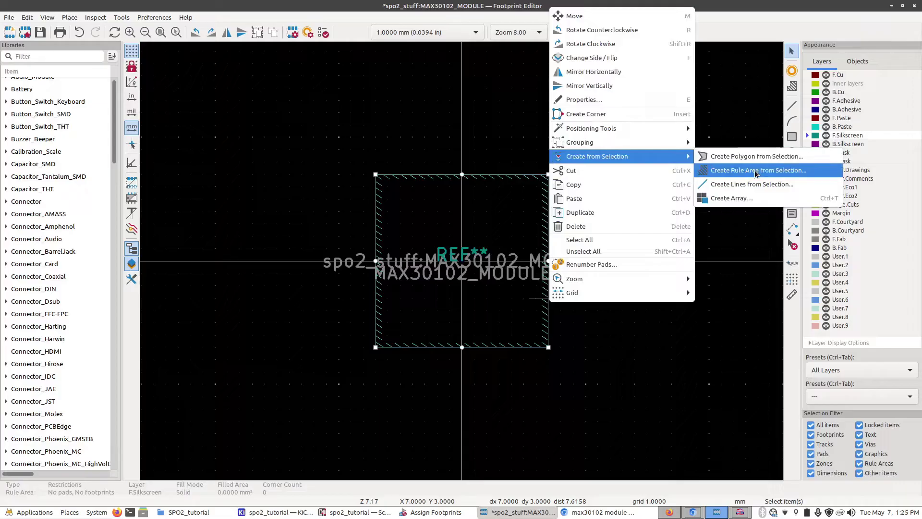
click(753, 185)
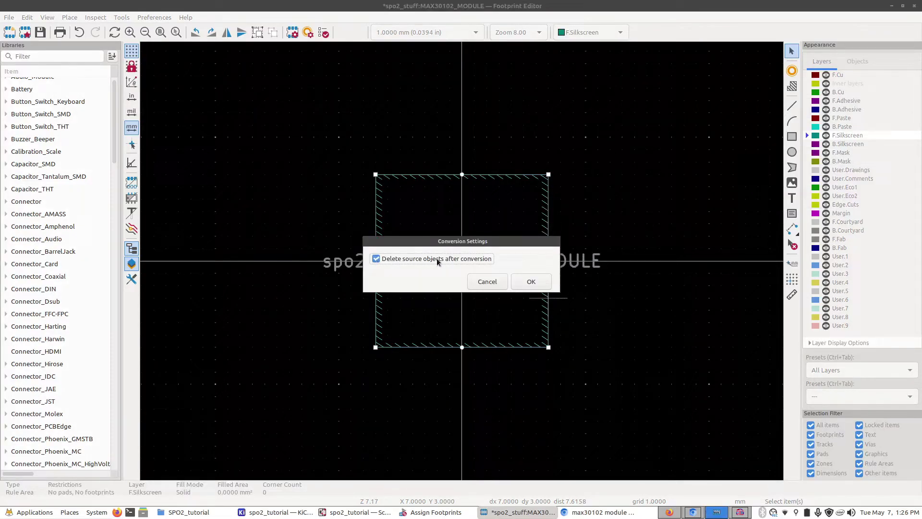
click(437, 259)
click(531, 283)
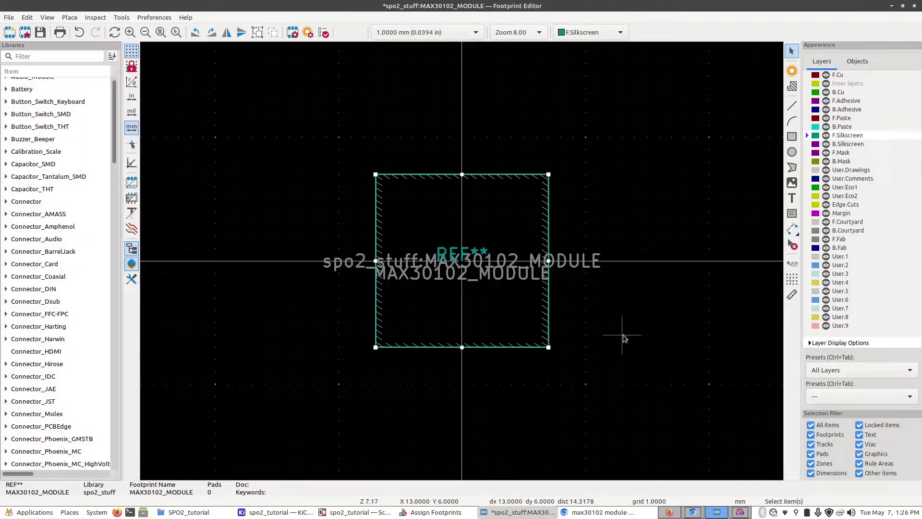
Step: Check the footprint in 3D, save it with Ctrl+S, and return to the module photo
key(alt+3)
click(916, 5)
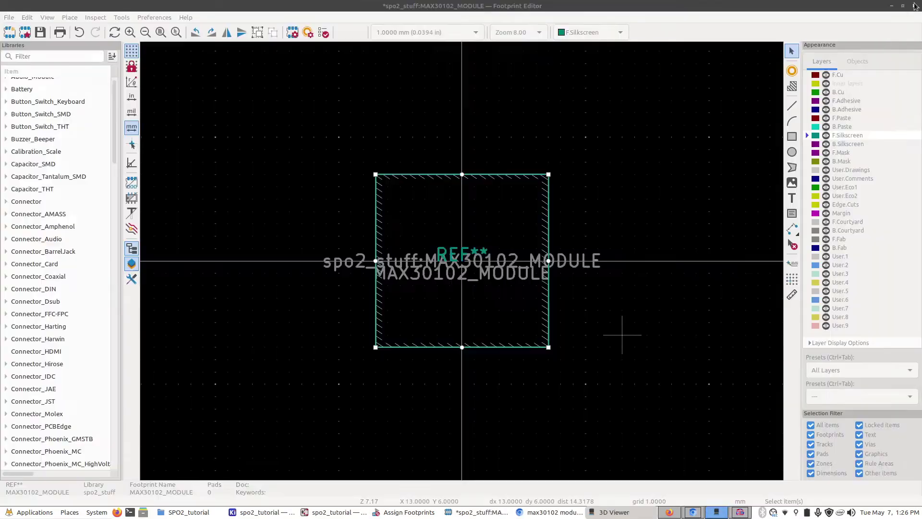
scroll(445, 230, up, 1)
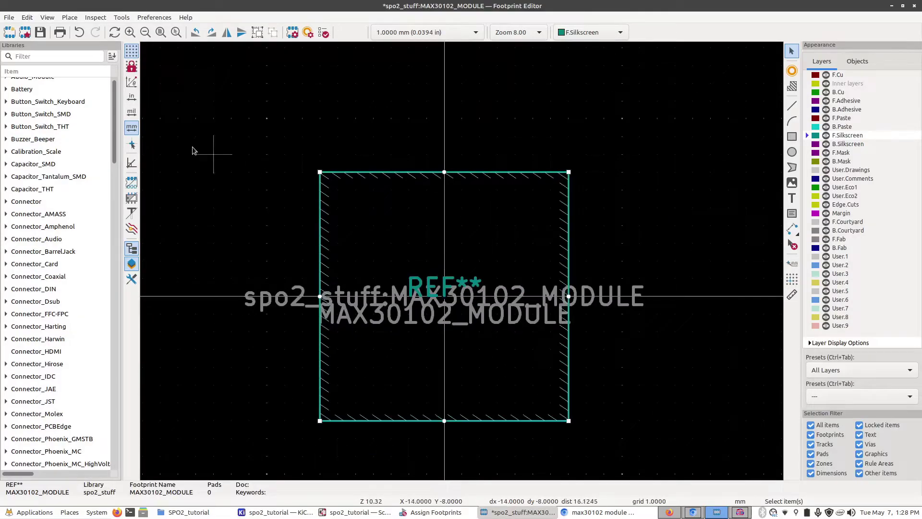
key(ctrl+s)
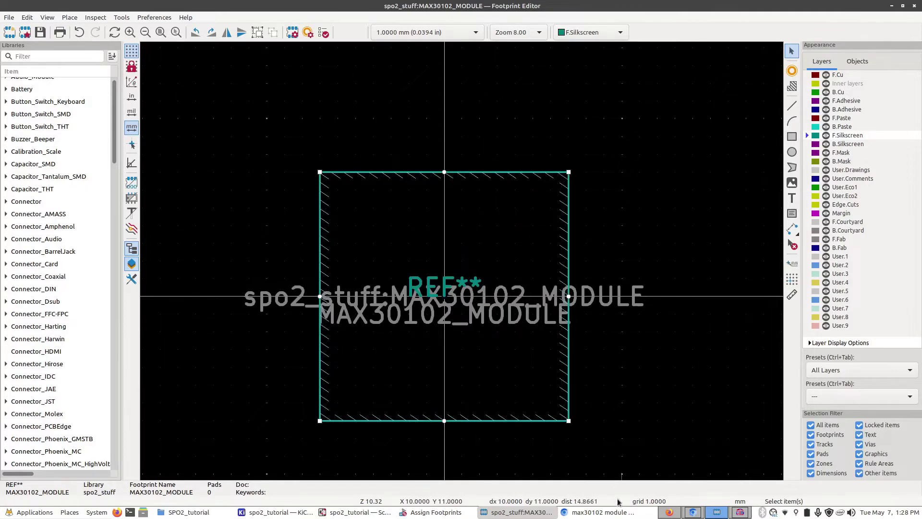
click(603, 512)
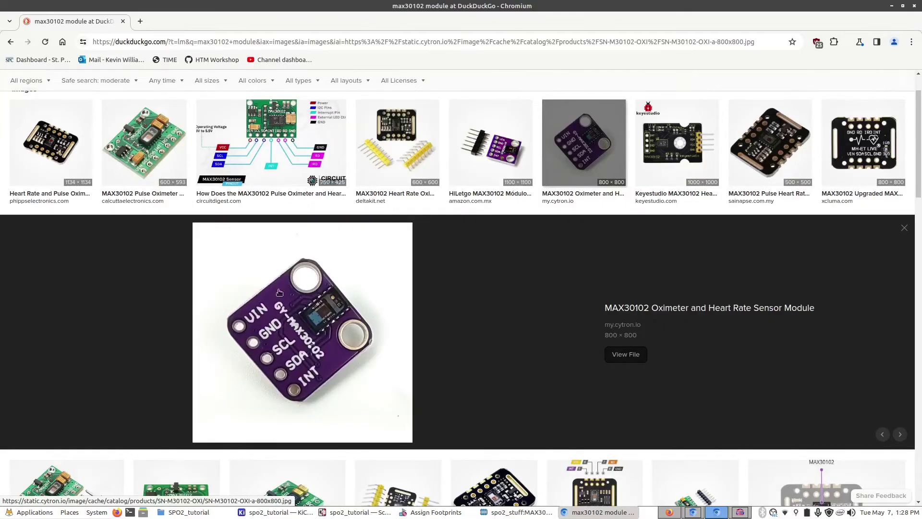
Step: Note the VIN, GND, SCL, SDA, INT pin order in the photo and return to the editor
key(alt+Tab)
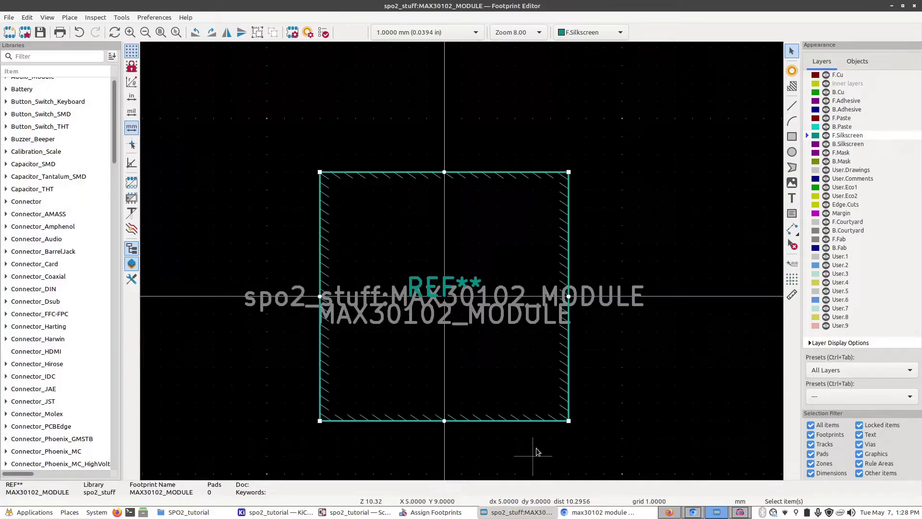
click(405, 35)
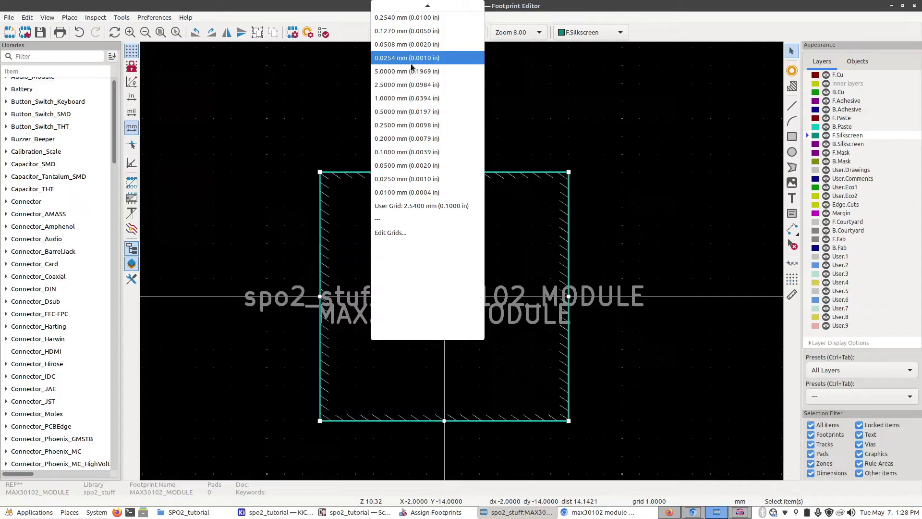
scroll(416, 121, up, 2)
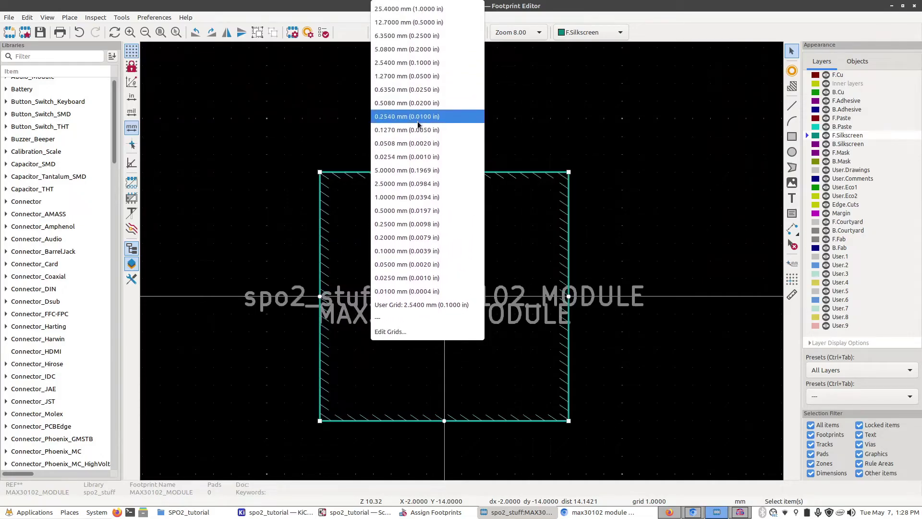
click(389, 63)
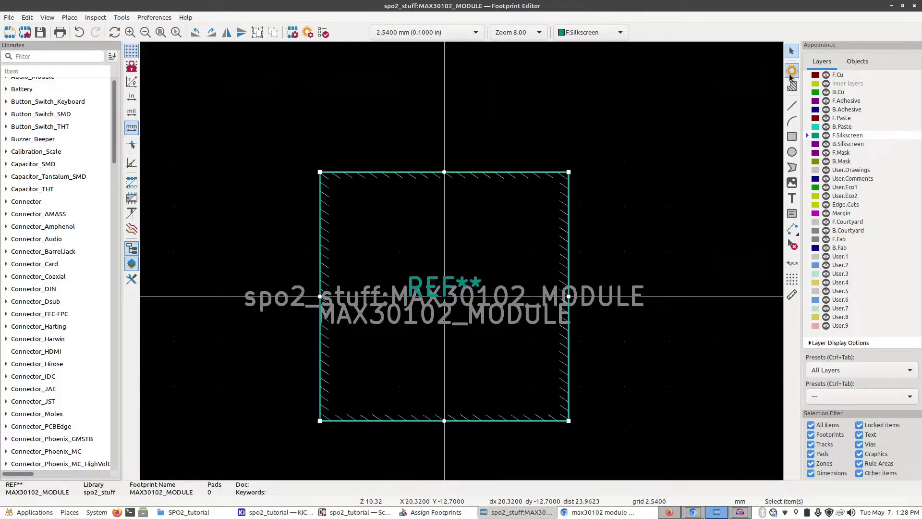
click(793, 71)
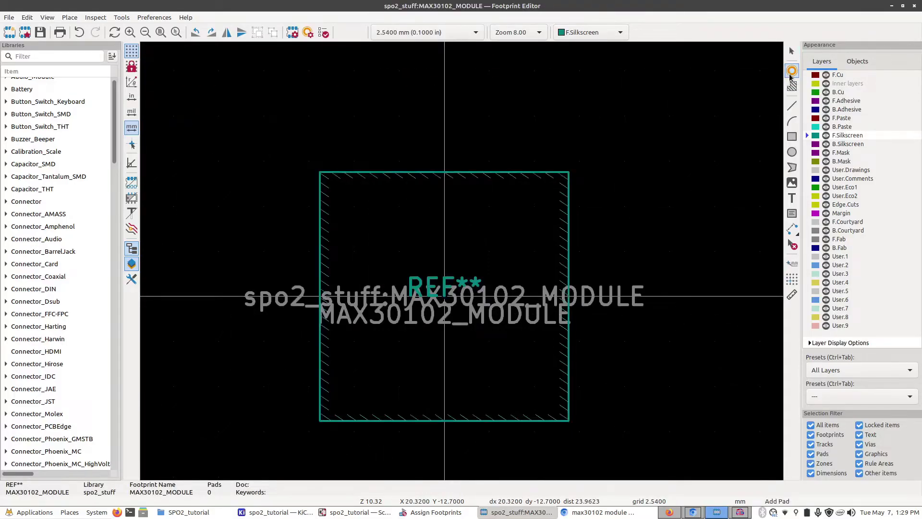
click(399, 206)
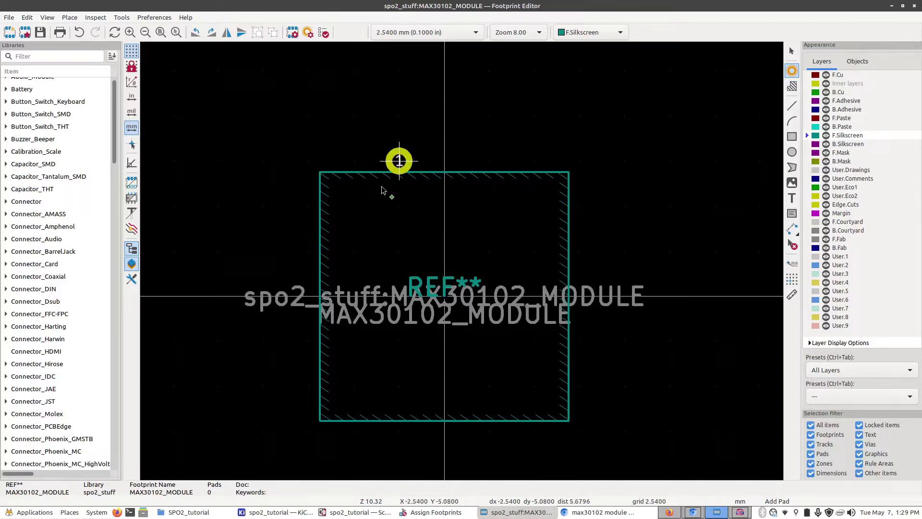
click(354, 206)
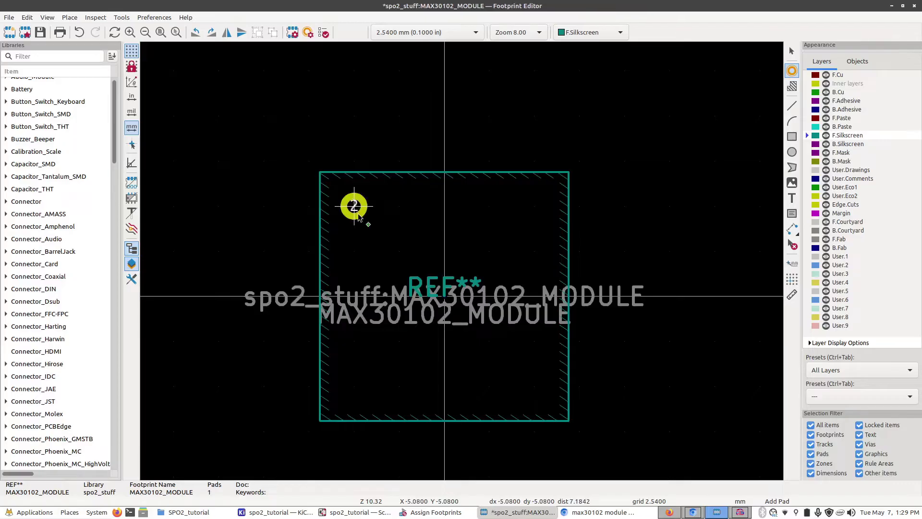
click(400, 207)
click(444, 206)
click(490, 206)
click(535, 207)
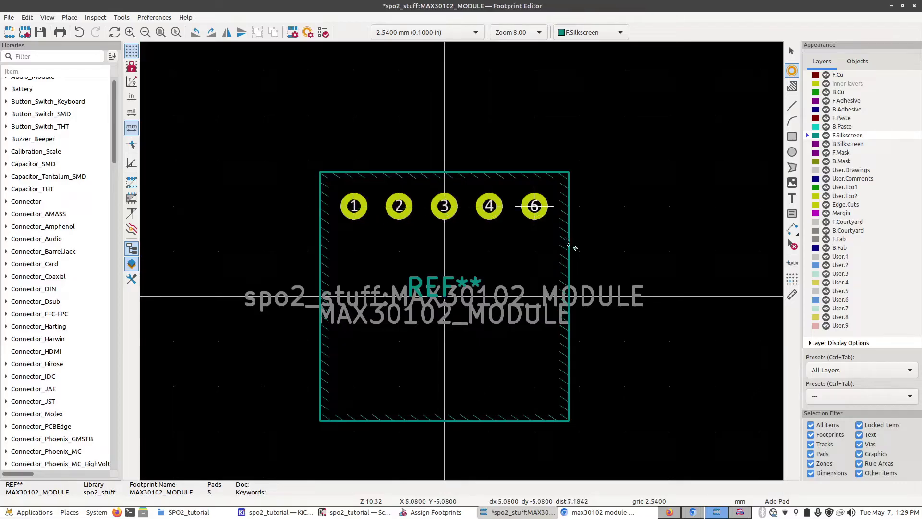
key(Escape)
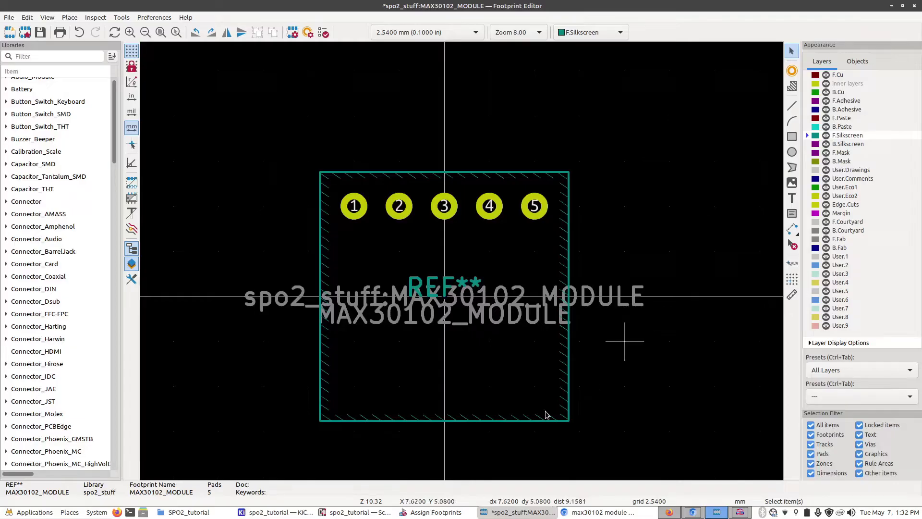
click(599, 513)
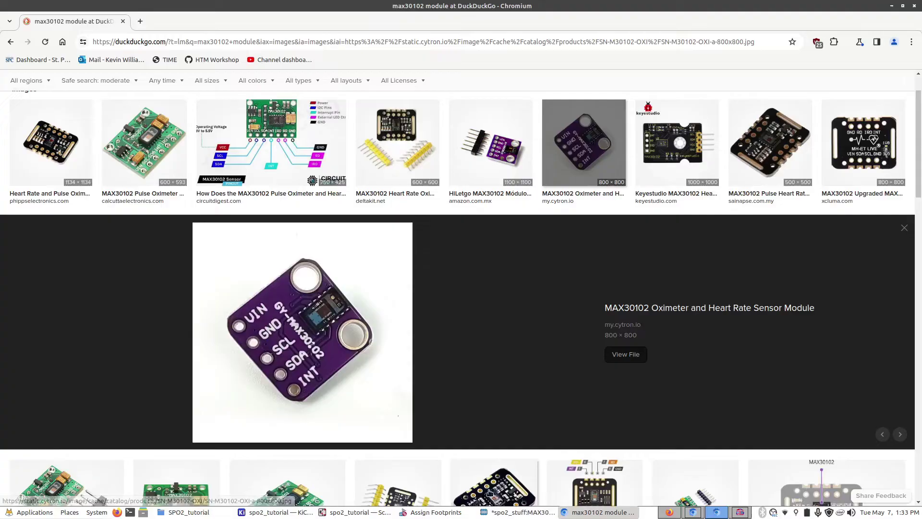
click(519, 512)
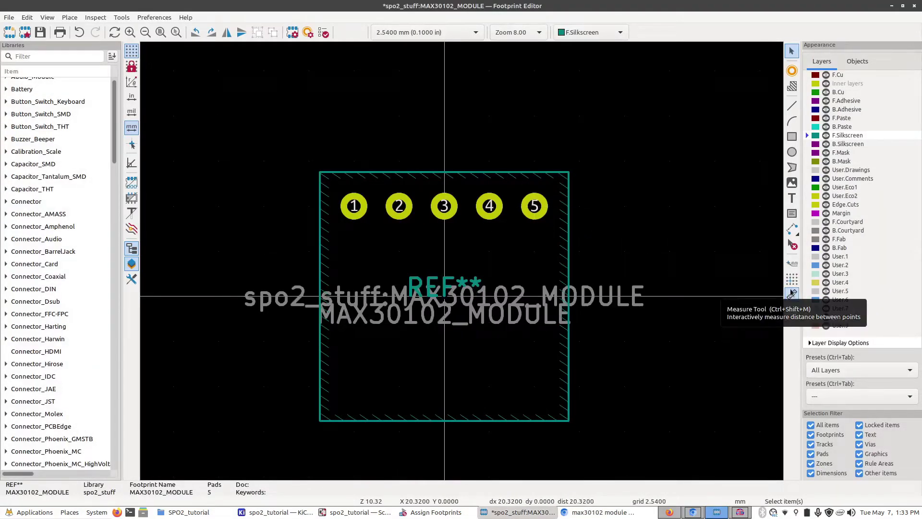
click(792, 294)
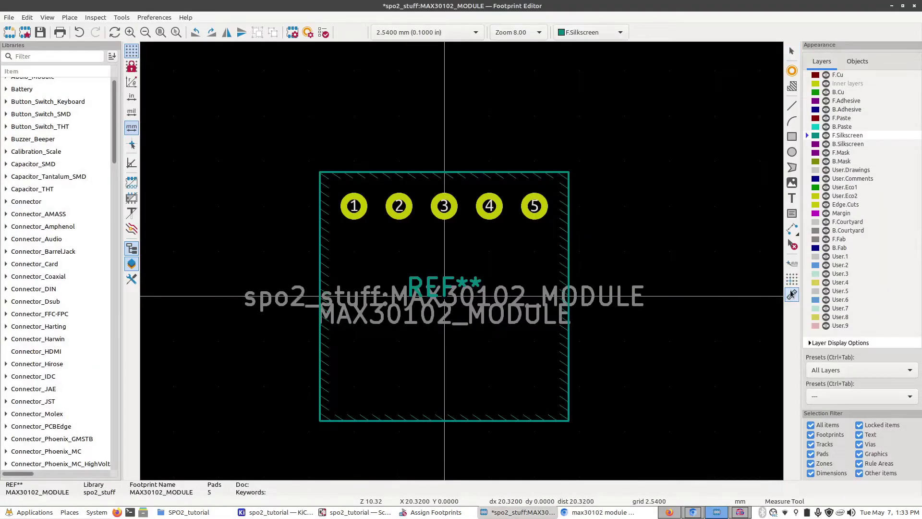
click(534, 206)
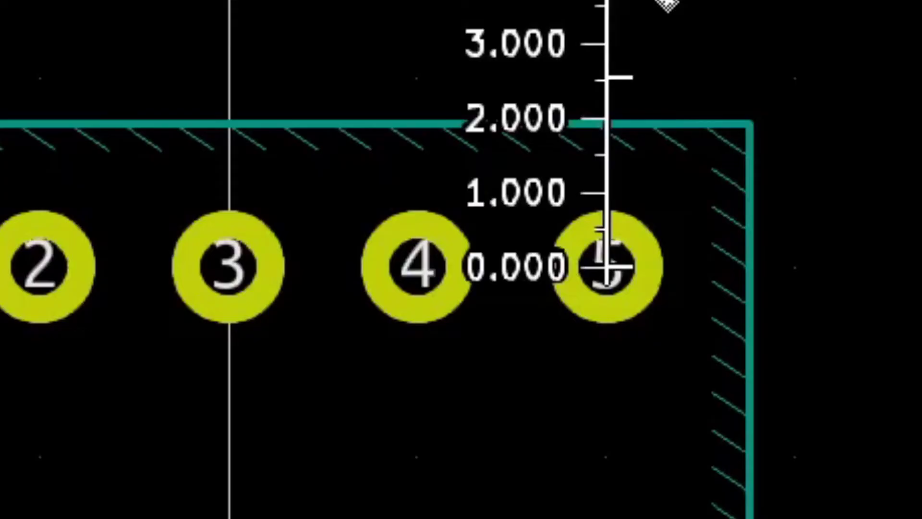
key(Escape)
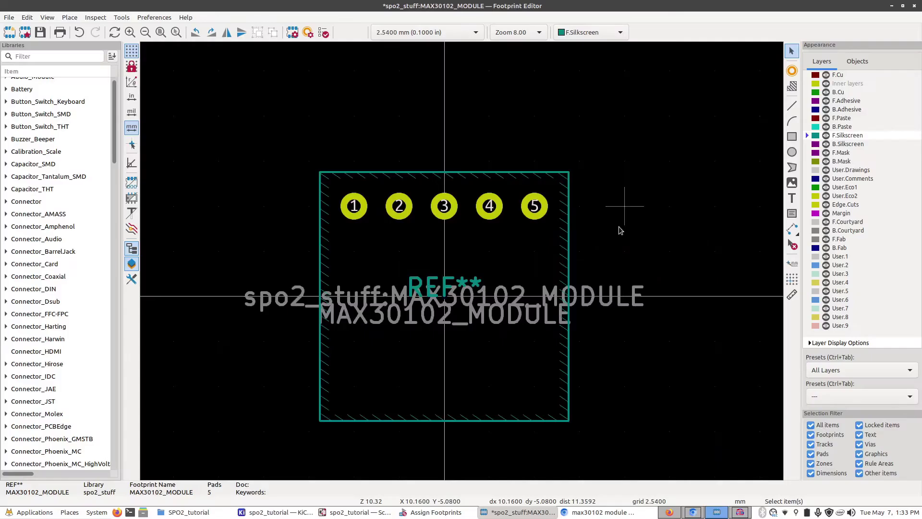
Step: Change pad 1 to a rectangular 1.524 mm square pad to mark pin 1
click(360, 219)
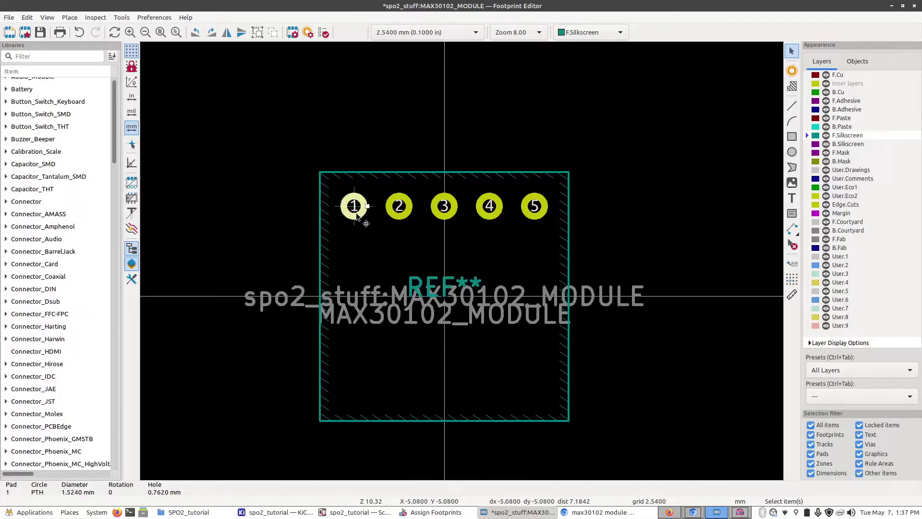
right_click(358, 216)
click(384, 262)
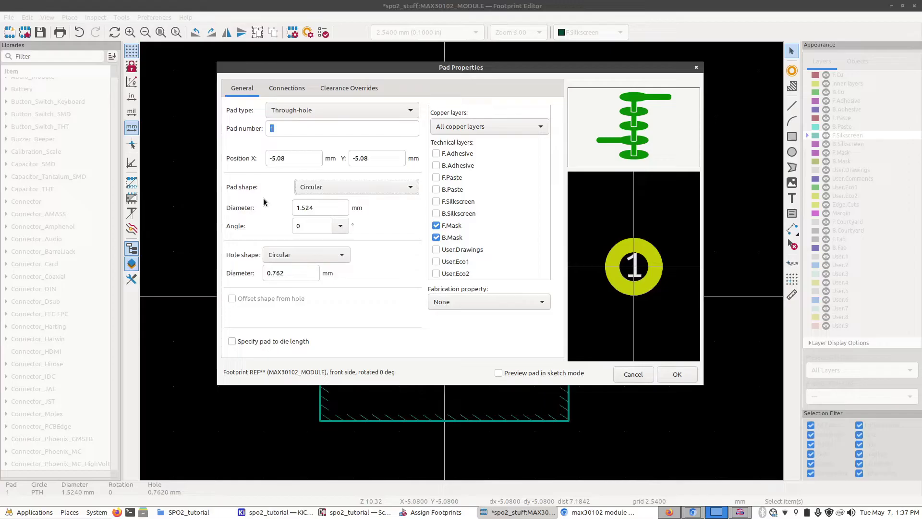
click(318, 191)
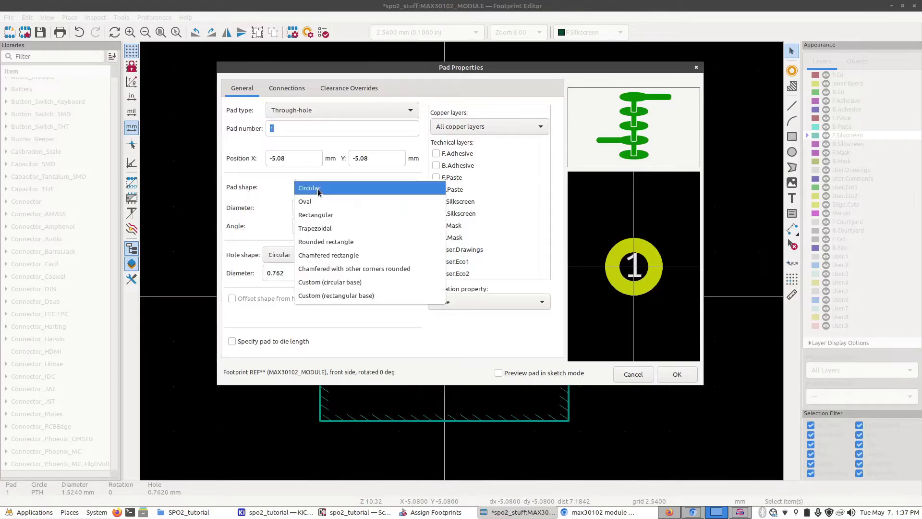
click(321, 218)
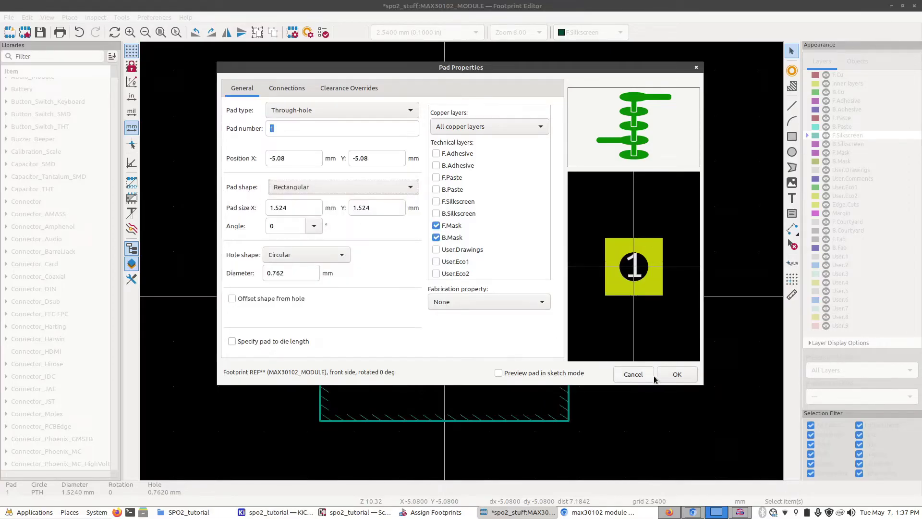
click(676, 374)
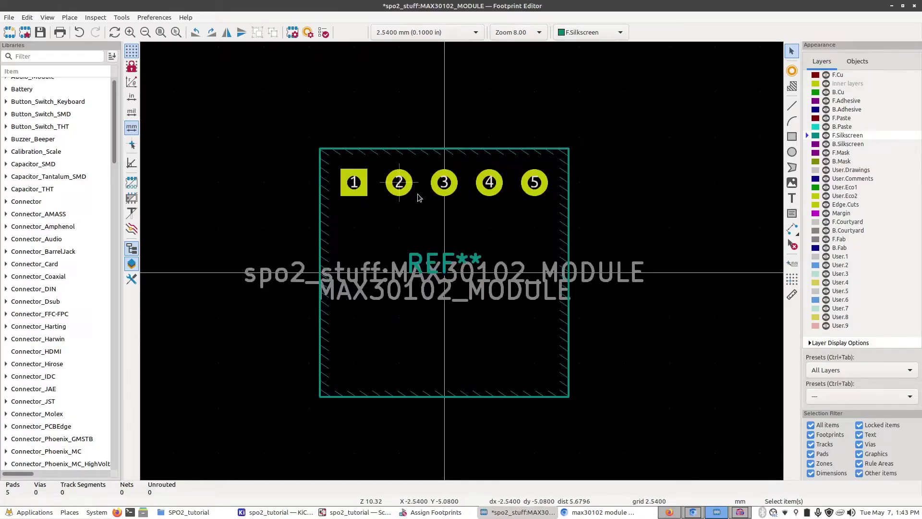
Step: Set a 0.5 mm grid and place a vertical 0.7 mm INT silkscreen label under pad 1
click(410, 35)
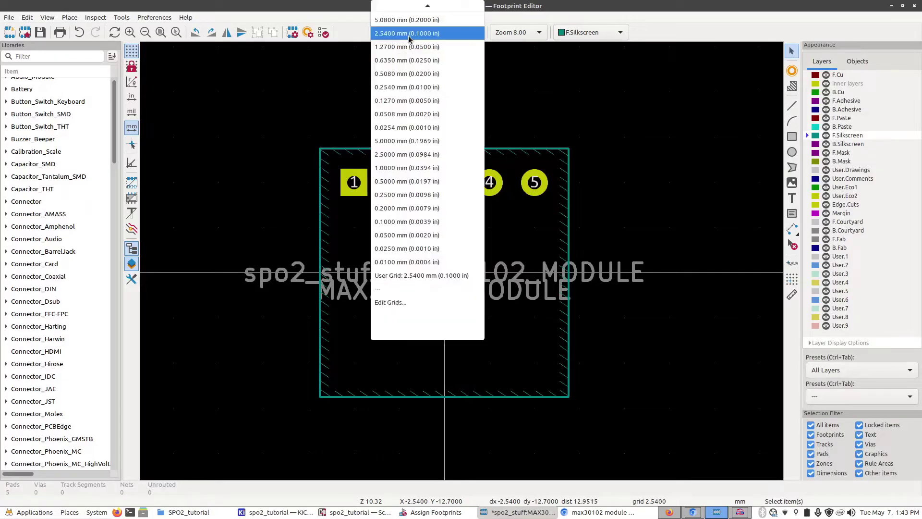
click(419, 182)
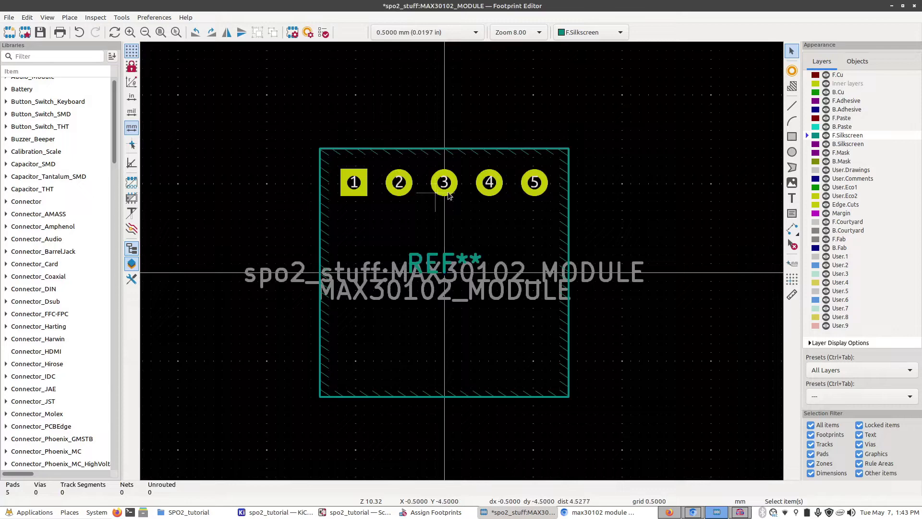
click(792, 198)
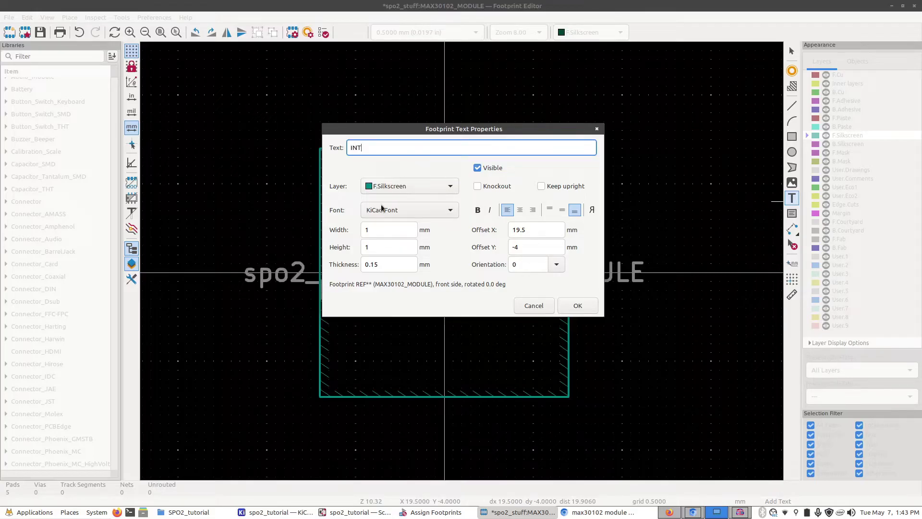
click(385, 229)
text(0.7)
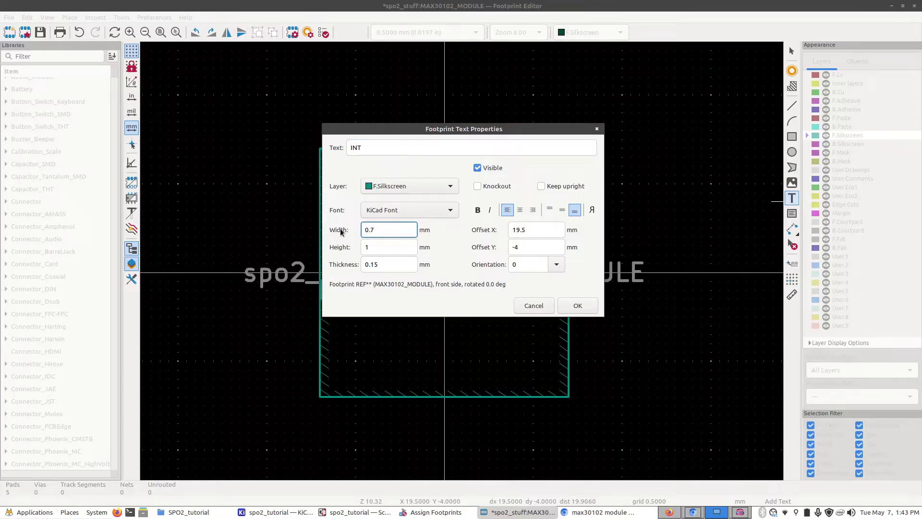
key(Tab)
text(0)
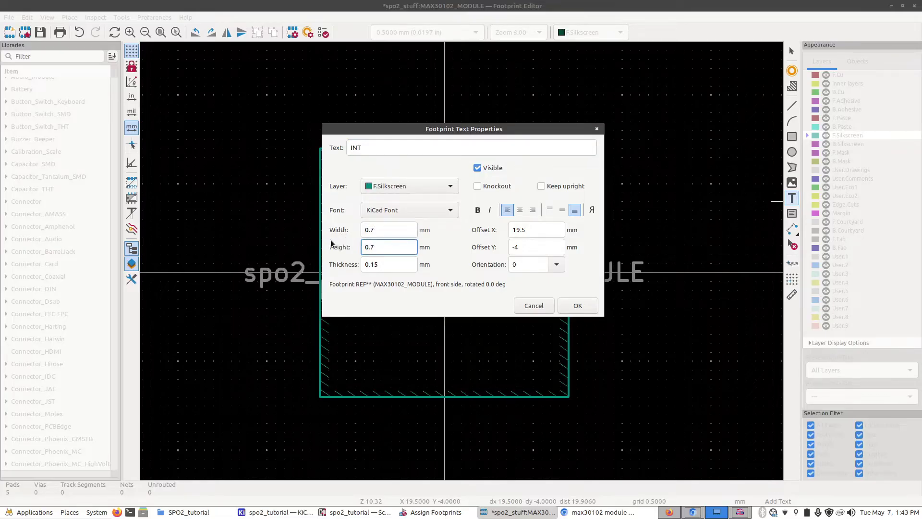
click(578, 306)
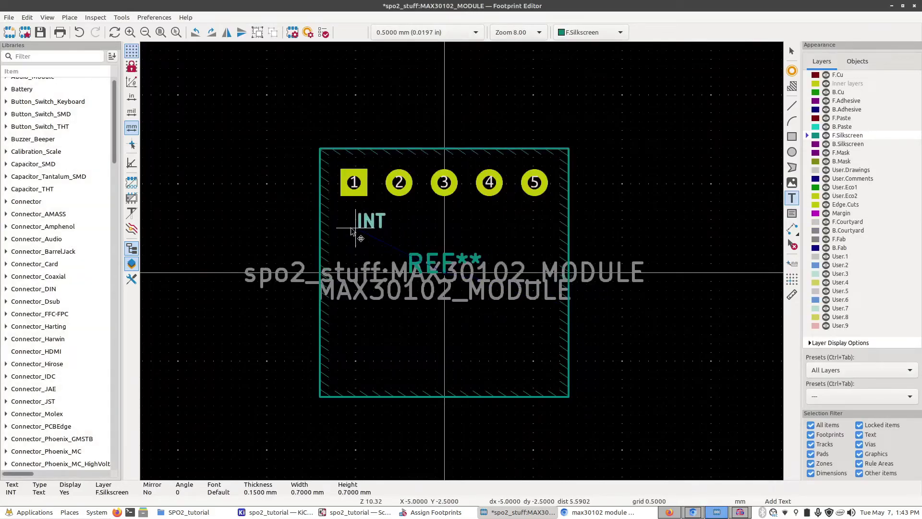
key(r)
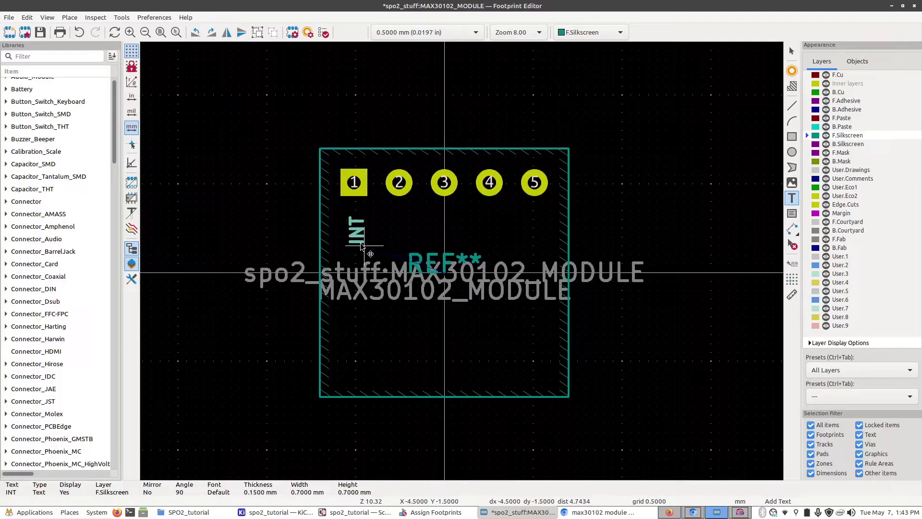
click(363, 242)
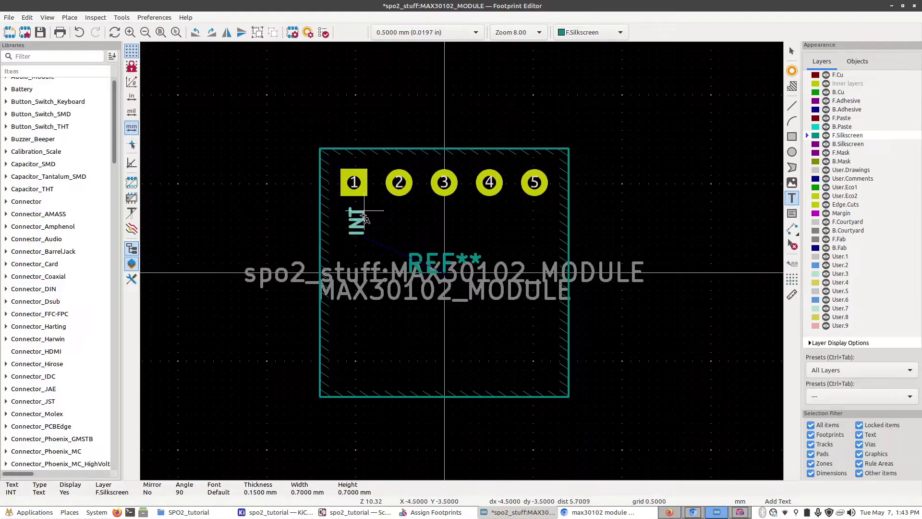
key(Escape)
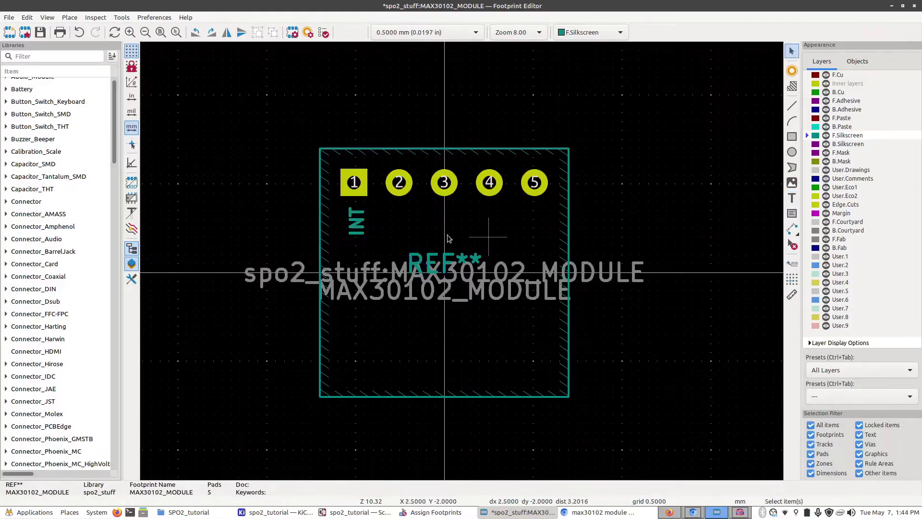
Step: Copy the INT label under pad 2 and rename it SDA
click(355, 229)
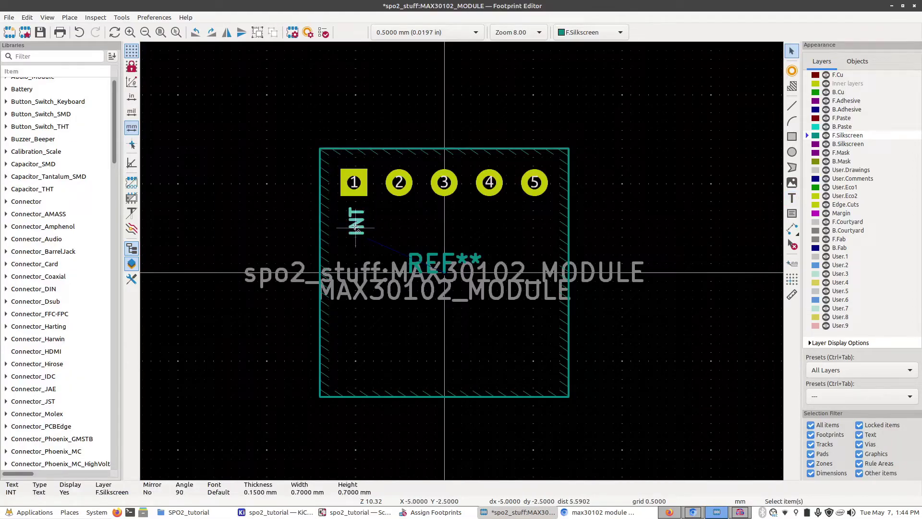
key(ctrl+c)
key(ctrl+v)
click(406, 237)
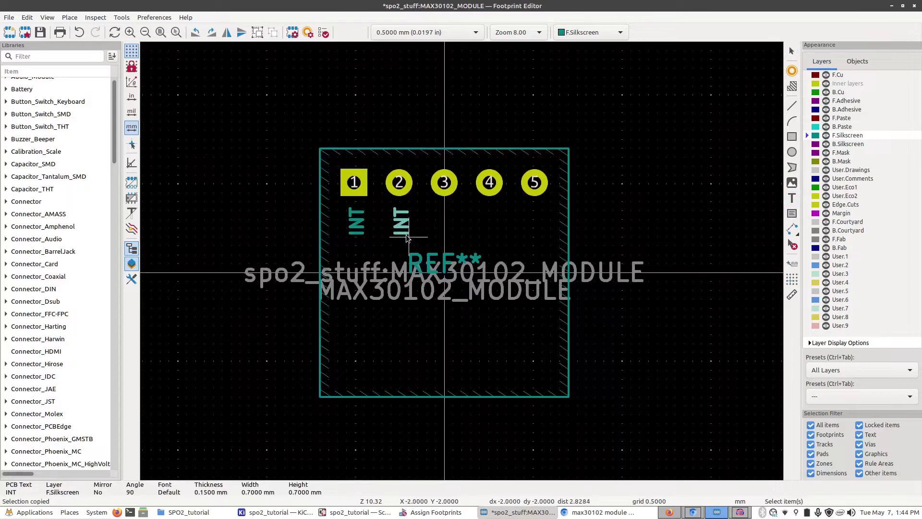
double_click(401, 227)
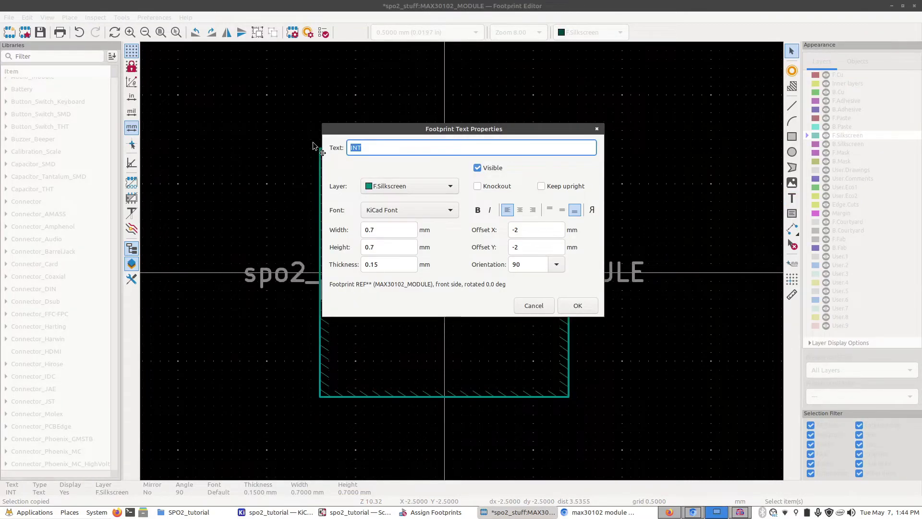
text(SDA)
click(578, 306)
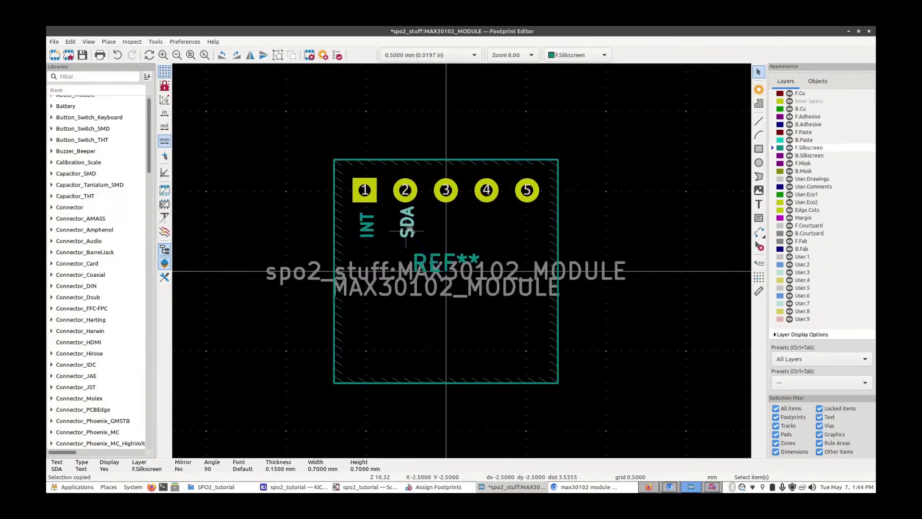
Step: Paste label copies under pads 3 and 4, renamed SCL and GND
key(ctrl+v)
double_click(451, 242)
text(SDB)
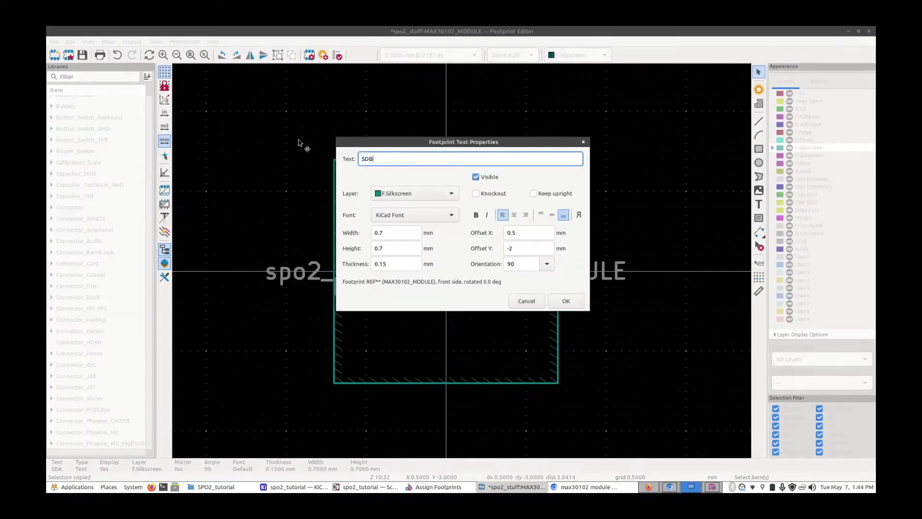
key(Return)
key(ctrl+v)
double_click(492, 243)
text(GND)
key(Return)
Step: Paste a final label copy under pad 5 renamed VCC, then check all five labels
key(ctrl+v)
double_click(533, 242)
text(VCC)
key(Return)
drag(612, 324, 409, 242)
click(632, 341)
Step: Move REF** below the outline's lower-right corner and orbit the footprint in the 3D Viewer
click(453, 271)
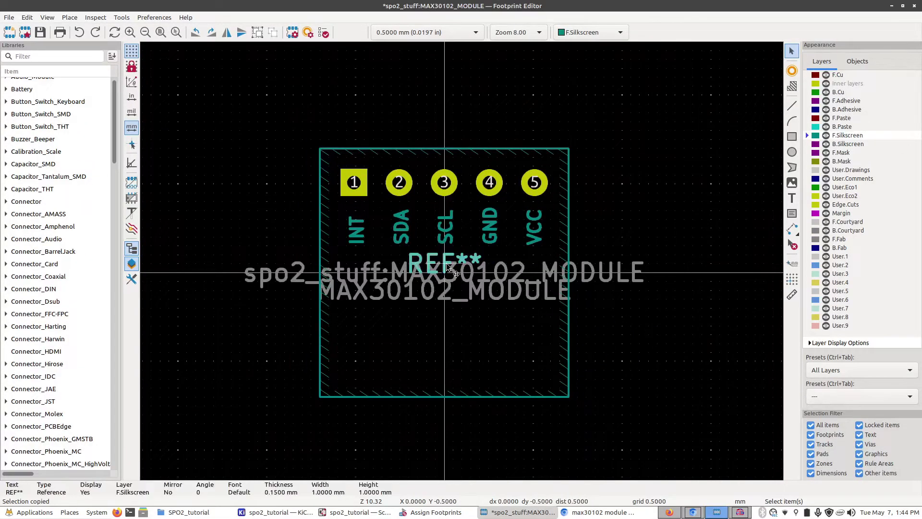
drag(454, 270, 542, 422)
click(682, 382)
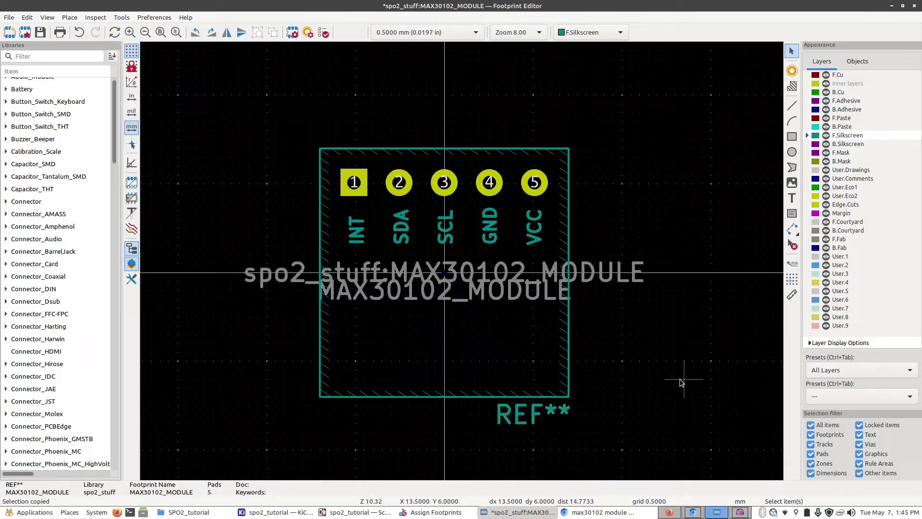
key(alt+3)
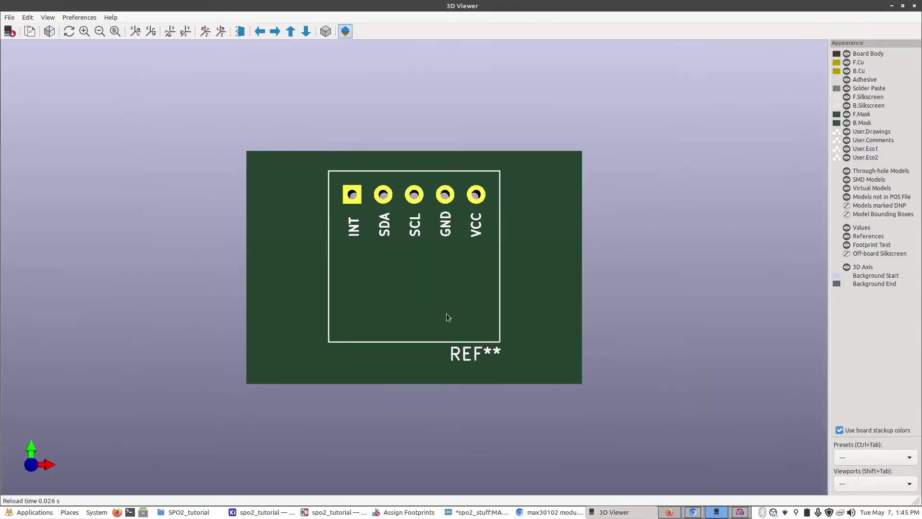
drag(431, 194, 441, 260)
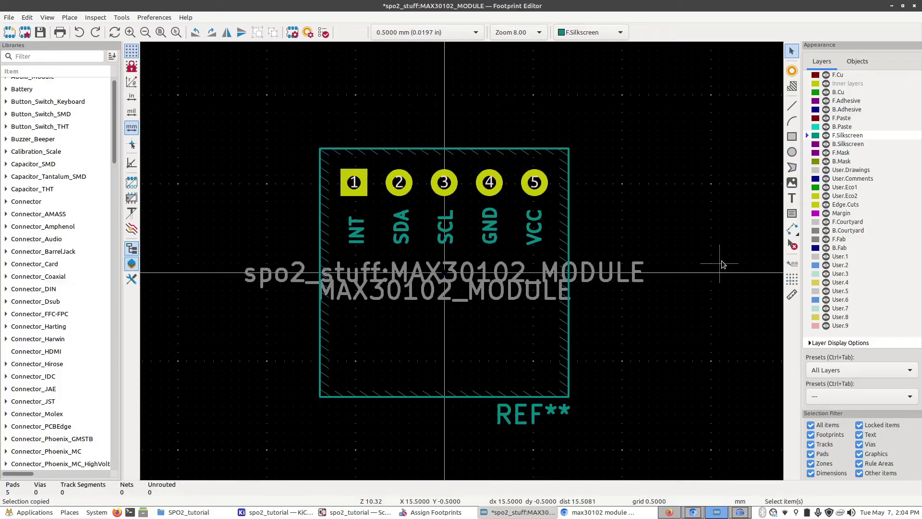
Step: Try a small silkscreen circle, undo it, and save the MAX30102_MODULE footprint
click(793, 152)
click(515, 344)
click(534, 353)
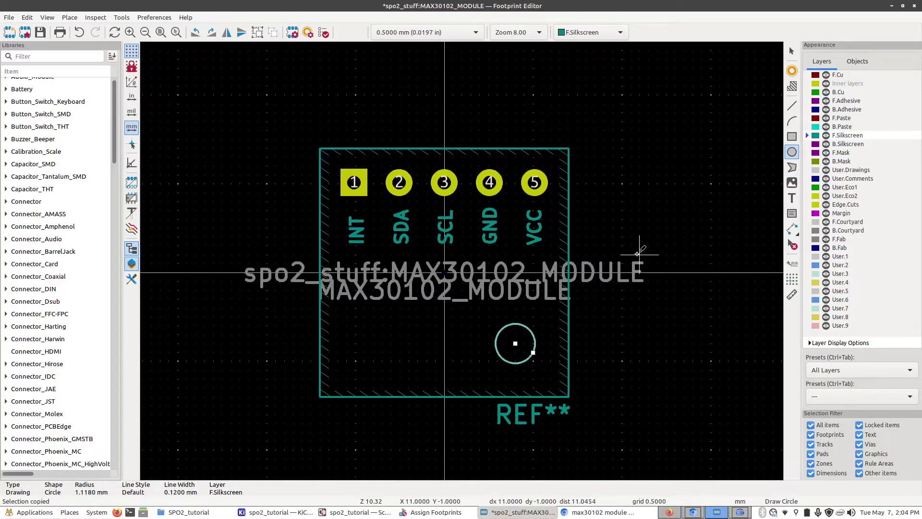
key(ctrl+z)
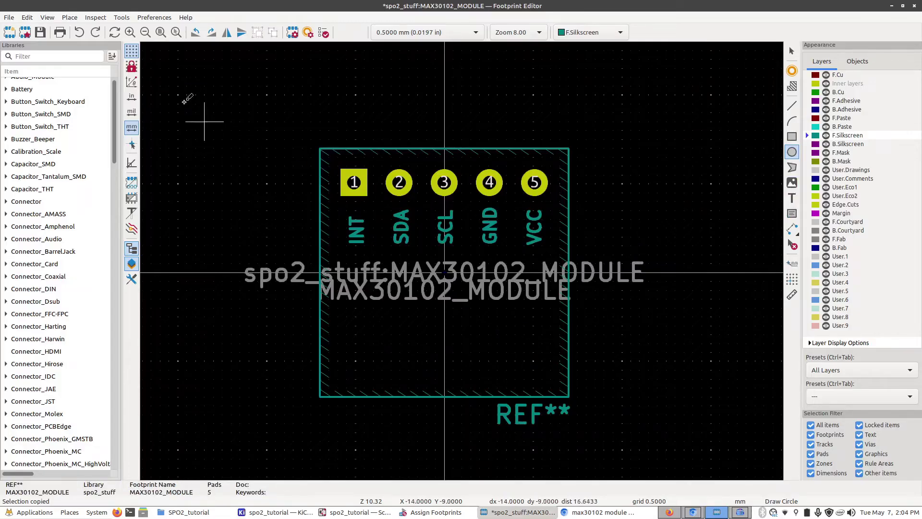
key(ctrl+s)
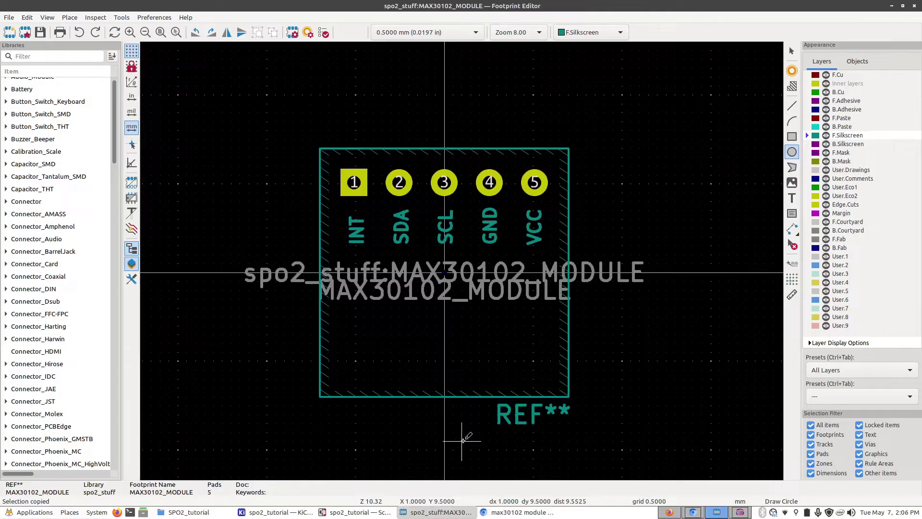
Step: From the schematic, give U1 (MAX30102) the spo2_stuff:MAX30102_MODULE footprint in Assign Footprints
click(356, 512)
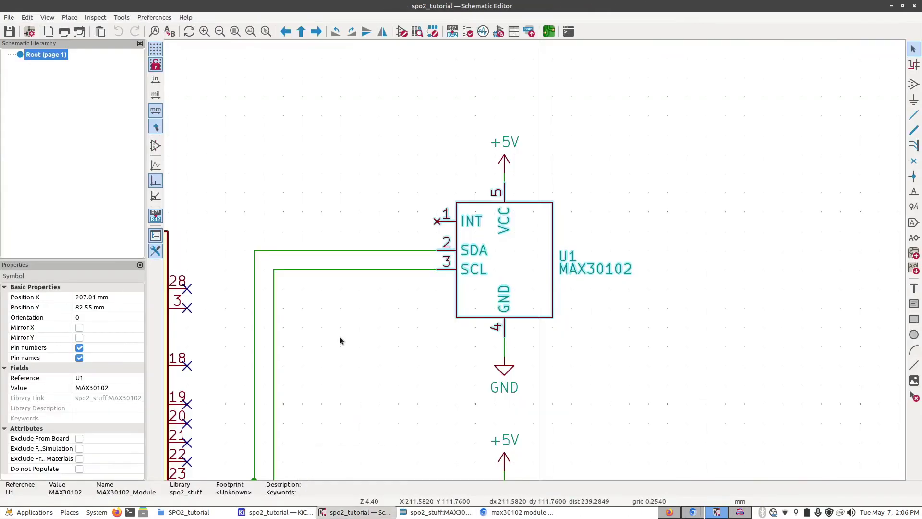
click(498, 32)
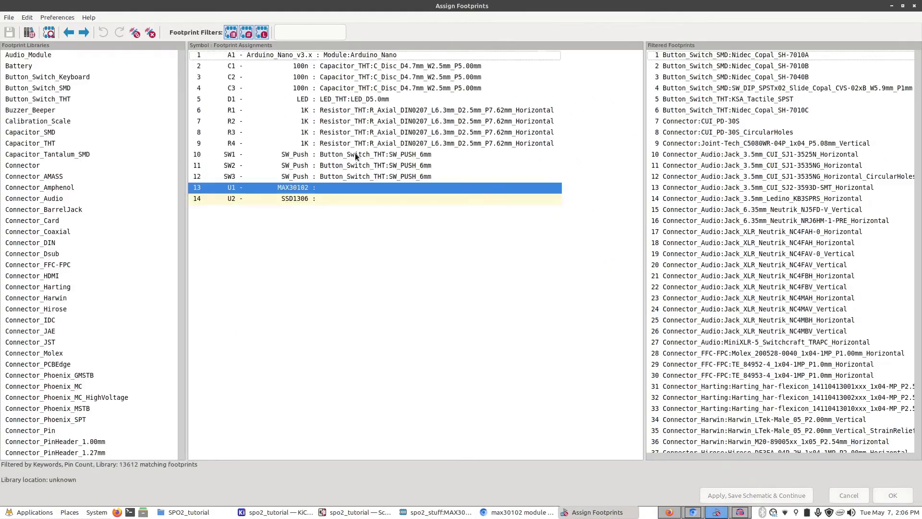
click(295, 187)
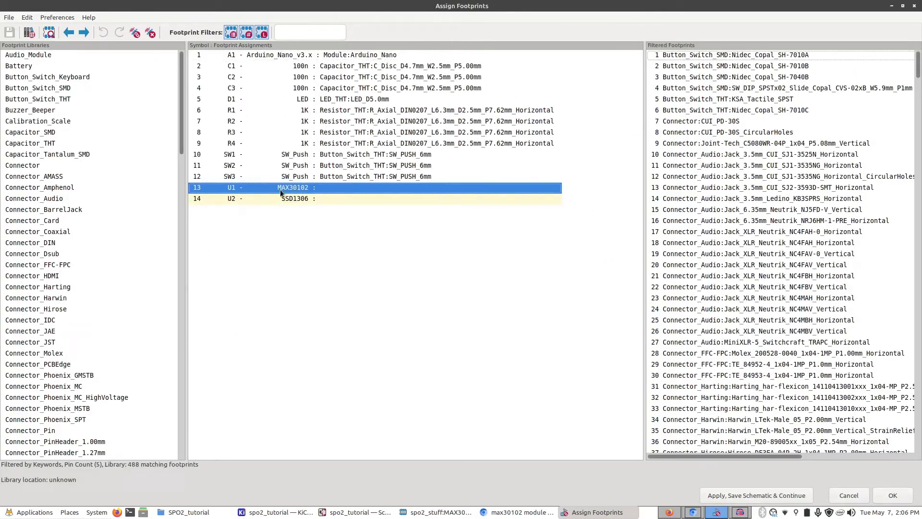
drag(182, 140, 128, 428)
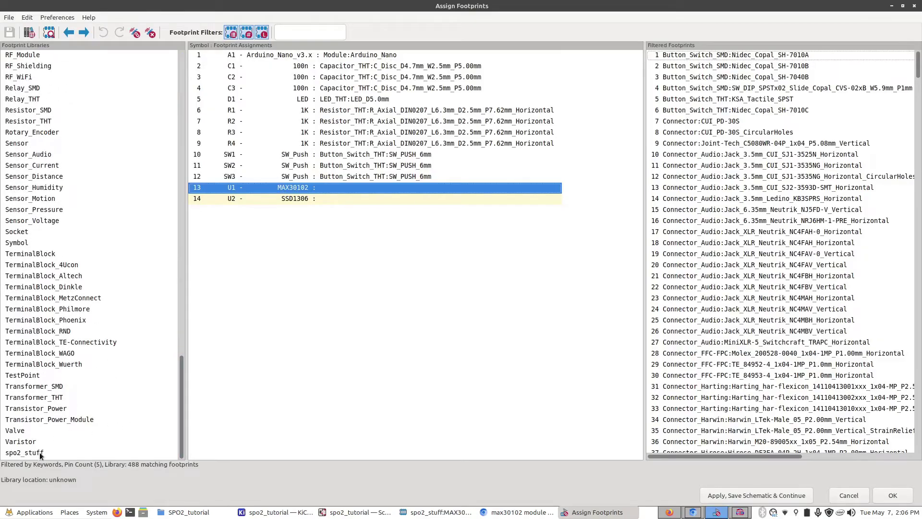
click(22, 453)
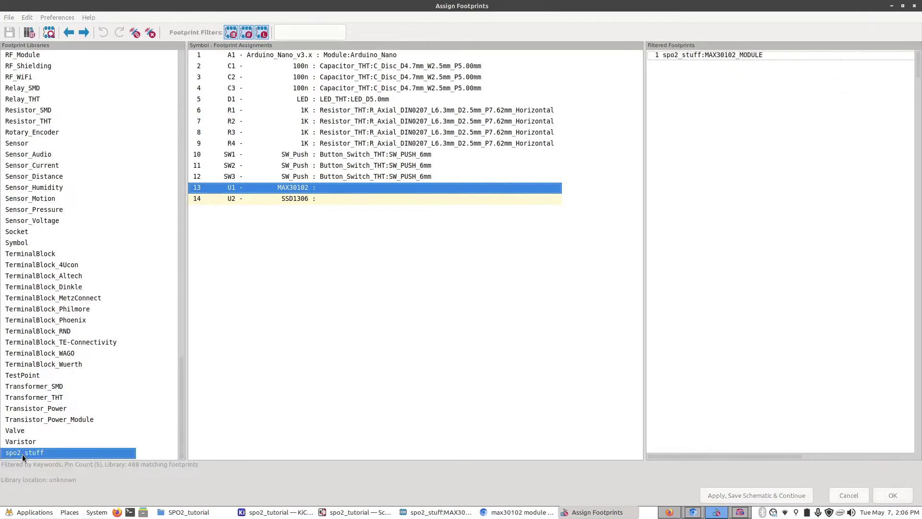
double_click(725, 55)
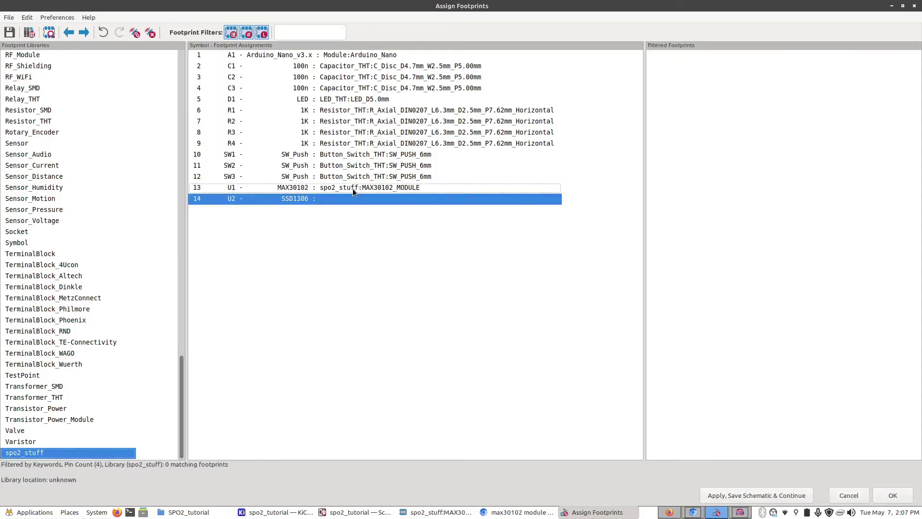
click(325, 189)
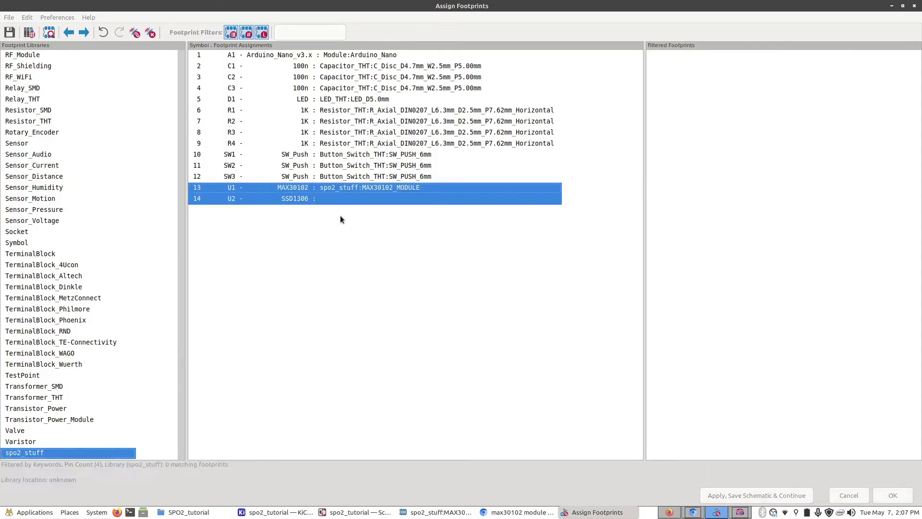
click(340, 216)
key(alt+Tab)
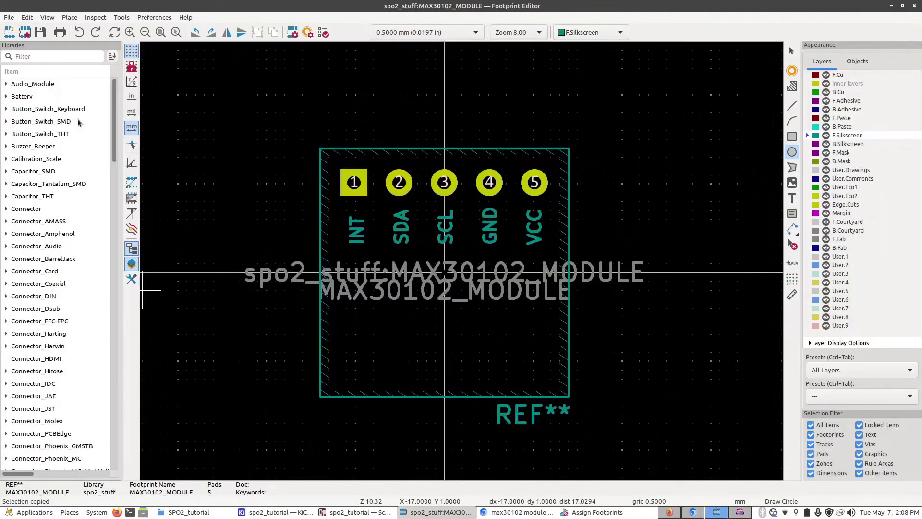
Step: Add a new footprint named SSD1306 to the spo2_stuff library
scroll(50, 235, down, 11)
scroll(50, 235, down, 20)
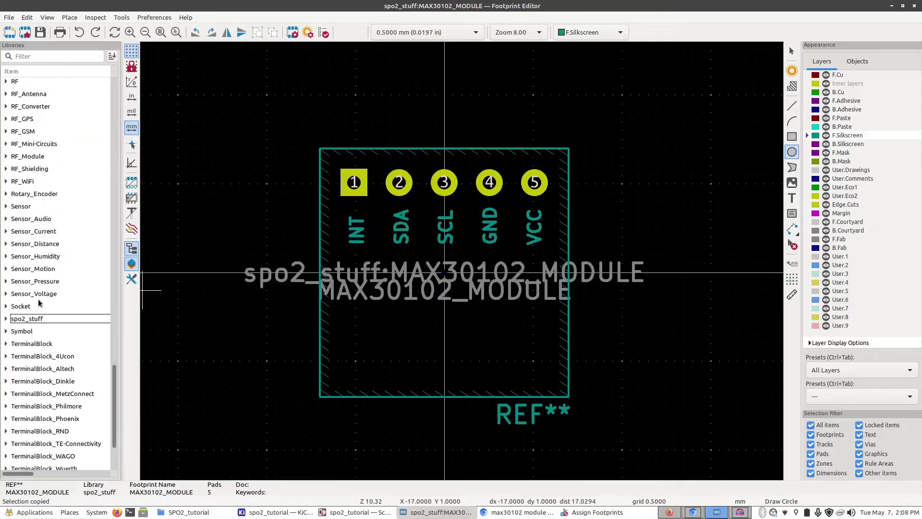
right_click(23, 319)
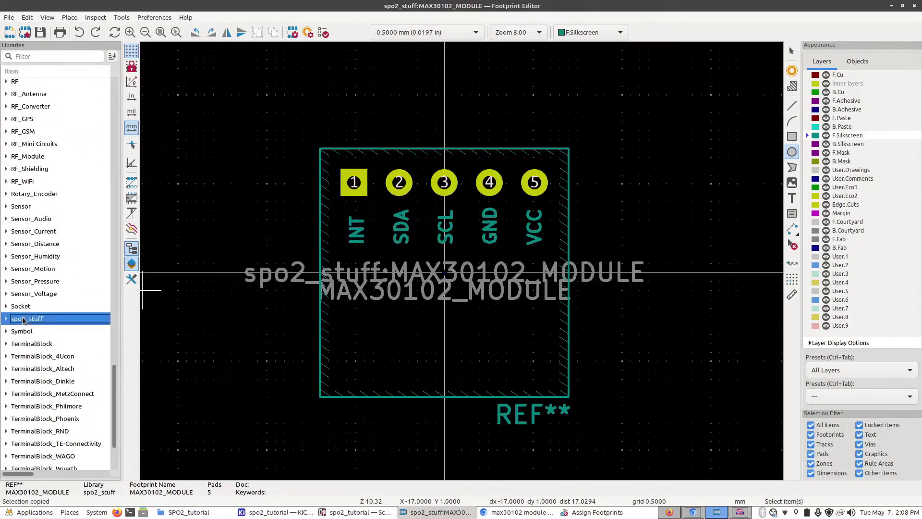
click(67, 339)
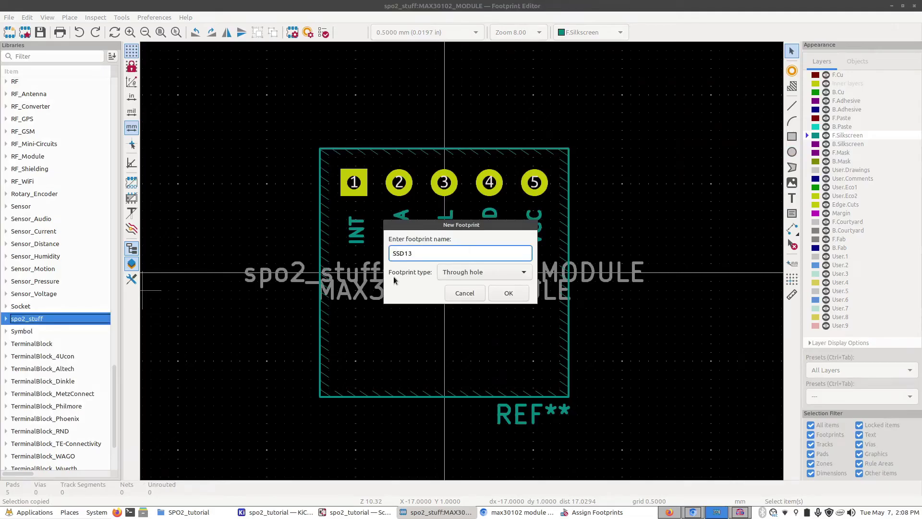
click(508, 293)
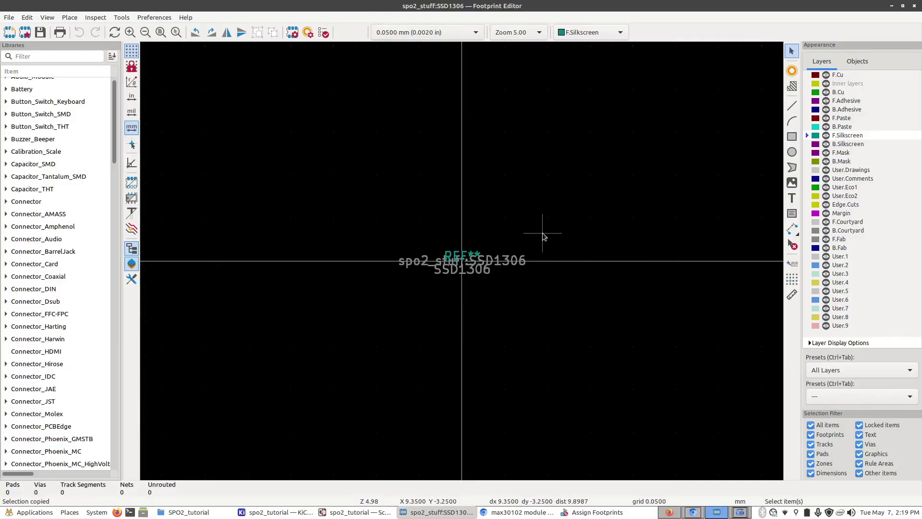
Step: Set a 1 mm grid and draw a 28 × 28 mm square outline
click(431, 33)
click(399, 75)
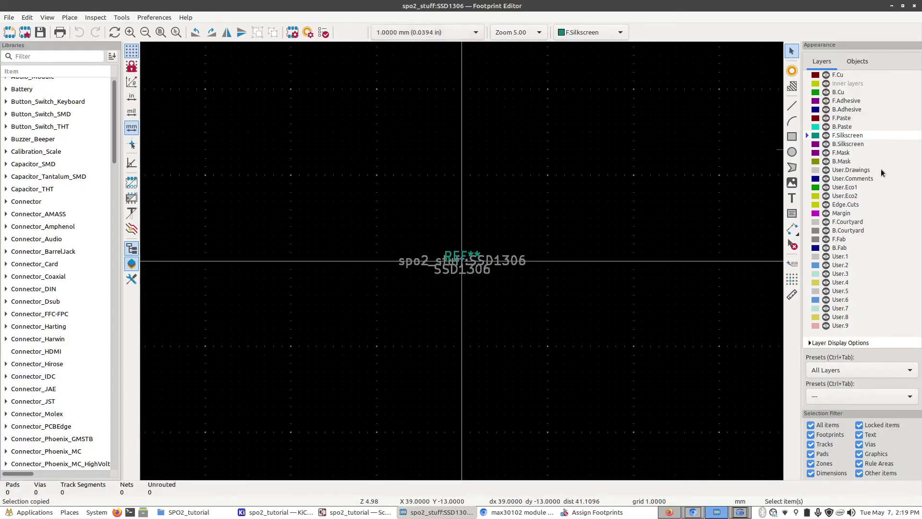
click(791, 138)
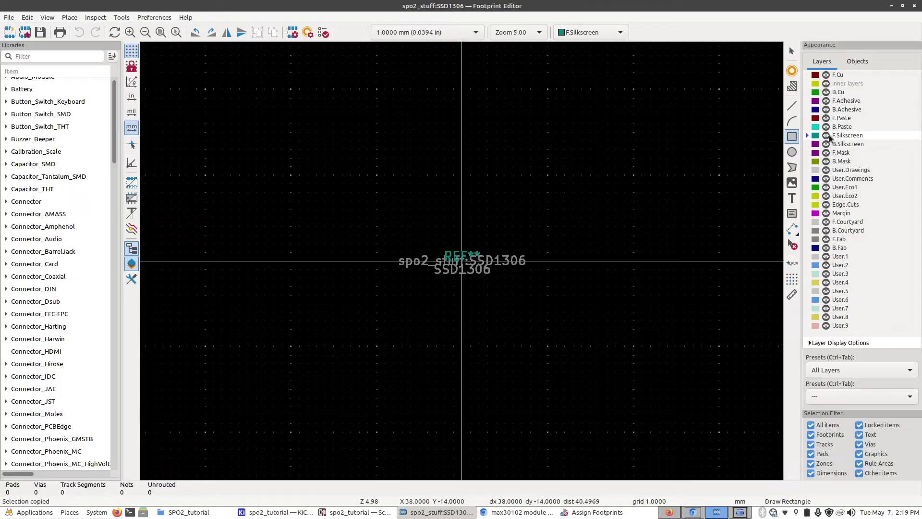
click(341, 140)
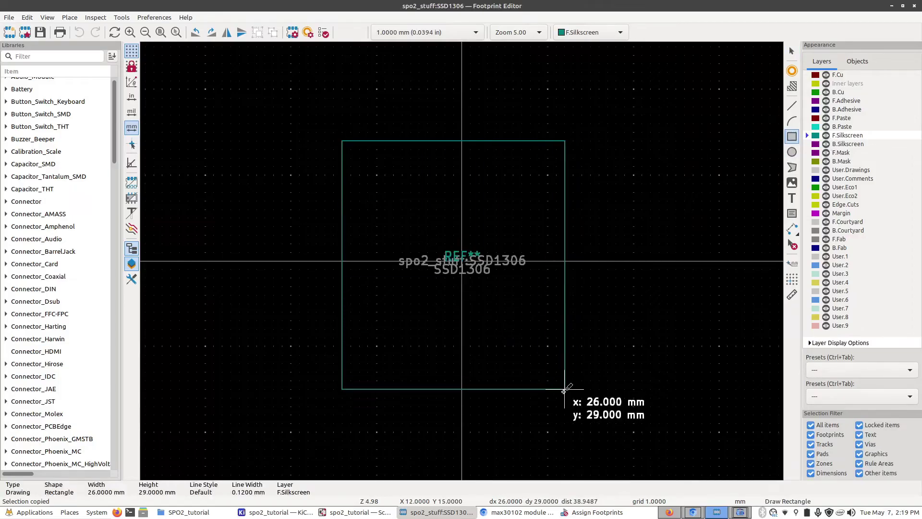
click(582, 381)
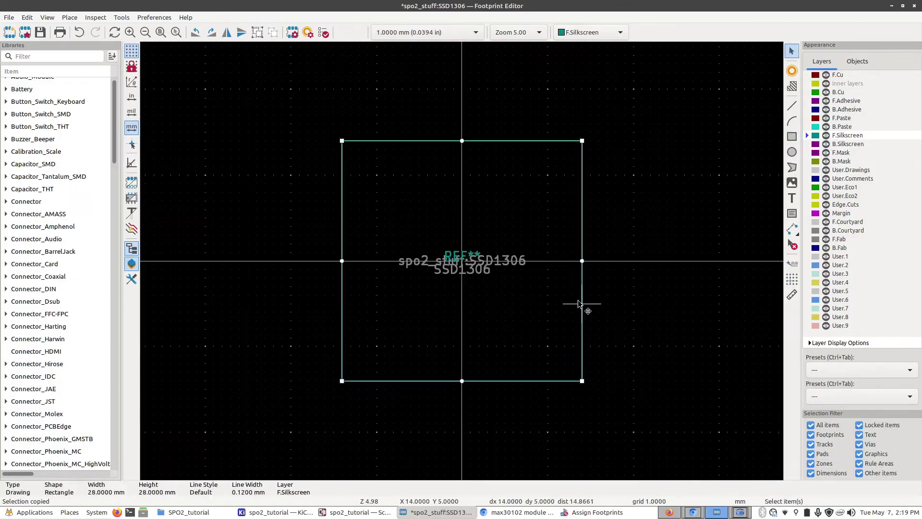
click(597, 267)
Step: Convert the square into a rule area keeping out pads and footprints, not tracks or vias
click(583, 238)
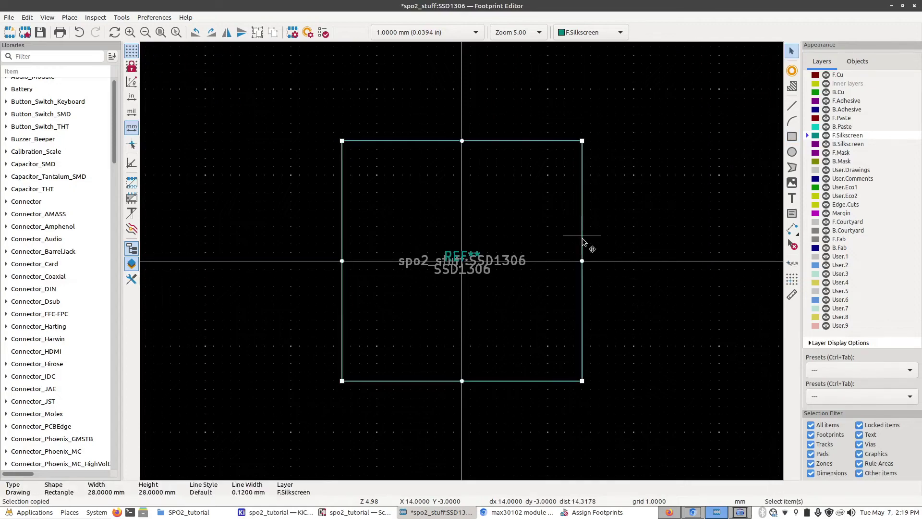
right_click(582, 238)
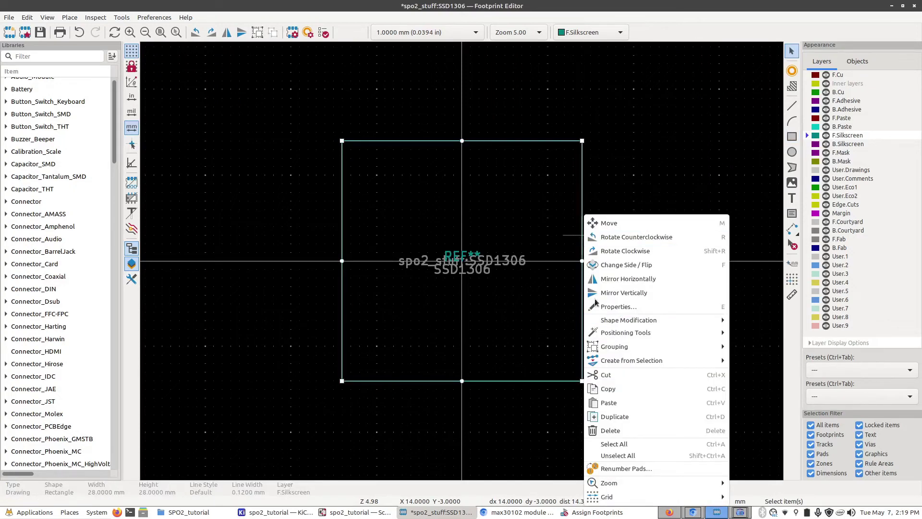
mouse_move(619, 352)
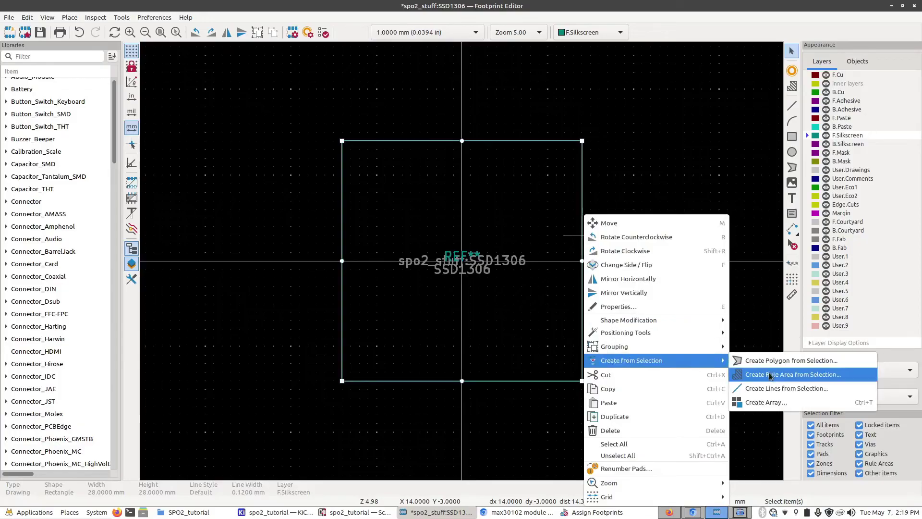
click(771, 374)
click(498, 306)
click(495, 318)
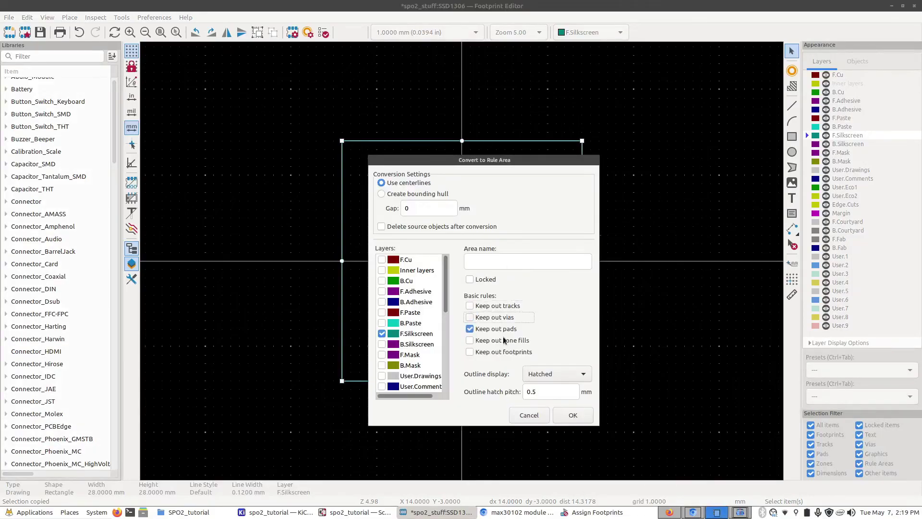
click(505, 352)
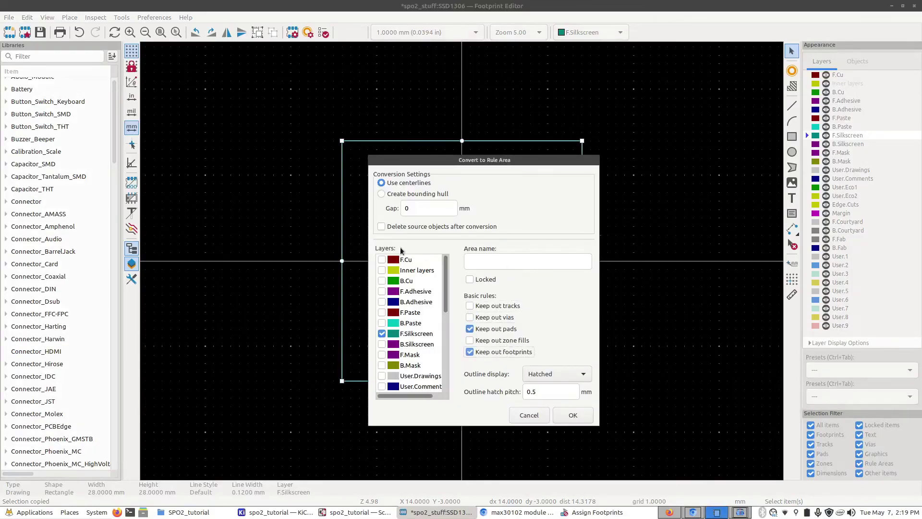
click(574, 415)
Step: Create outline lines from the rule area
right_click(583, 245)
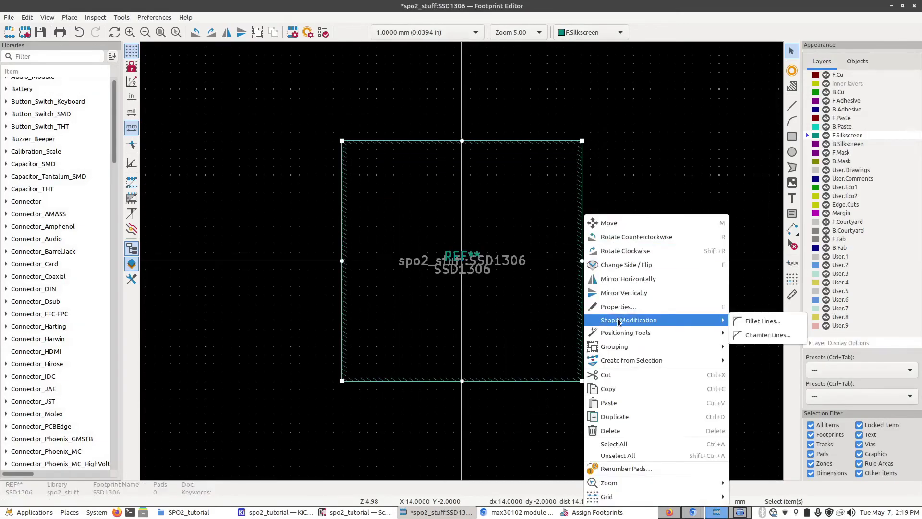
mouse_move(624, 360)
click(752, 387)
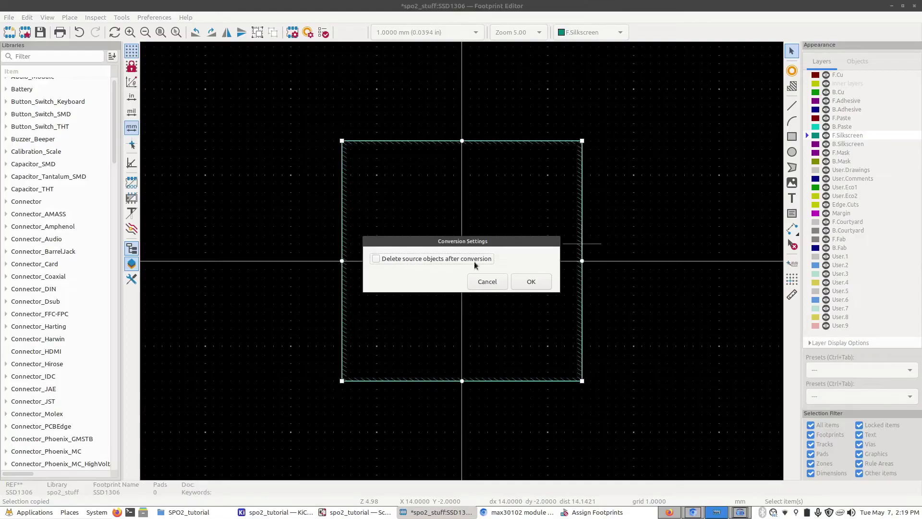
click(532, 282)
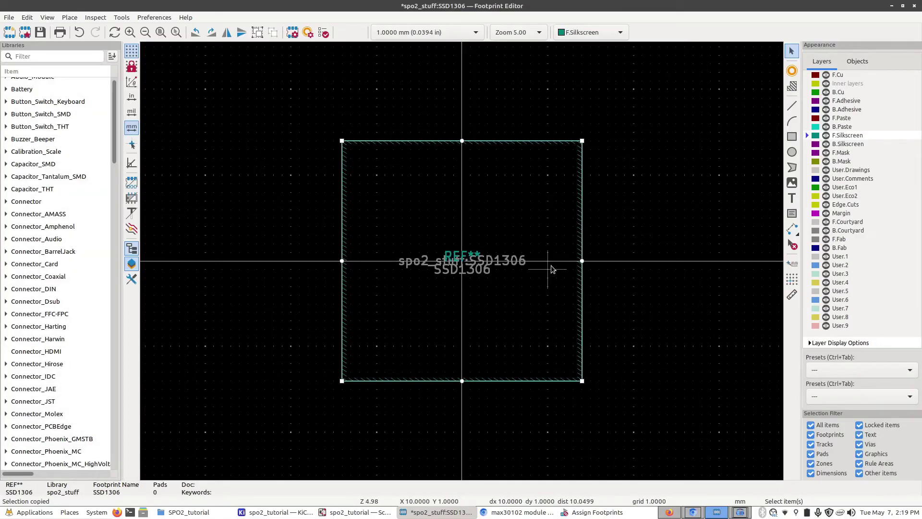
Step: Preview the SSD1306 board in 3D, then move REF** below the outline's lower-right corner
key(alt+3)
drag(399, 235, 654, 162)
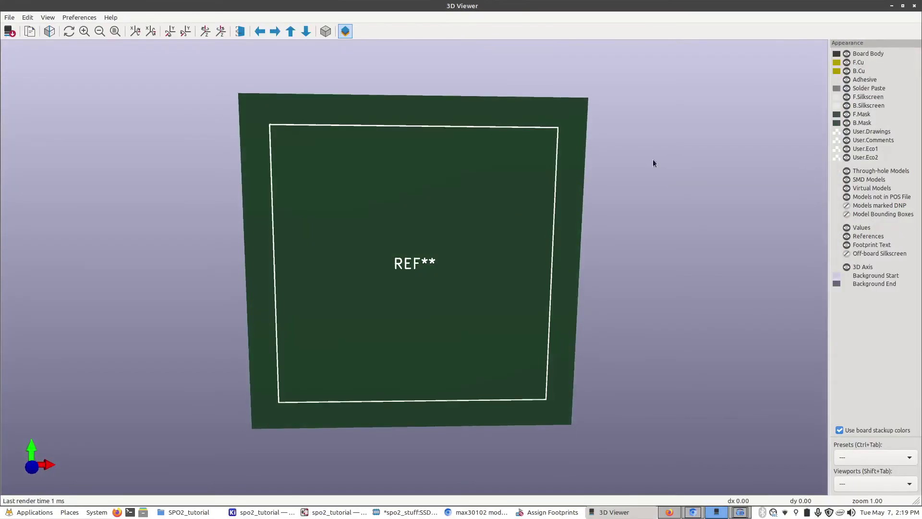
click(914, 6)
click(462, 258)
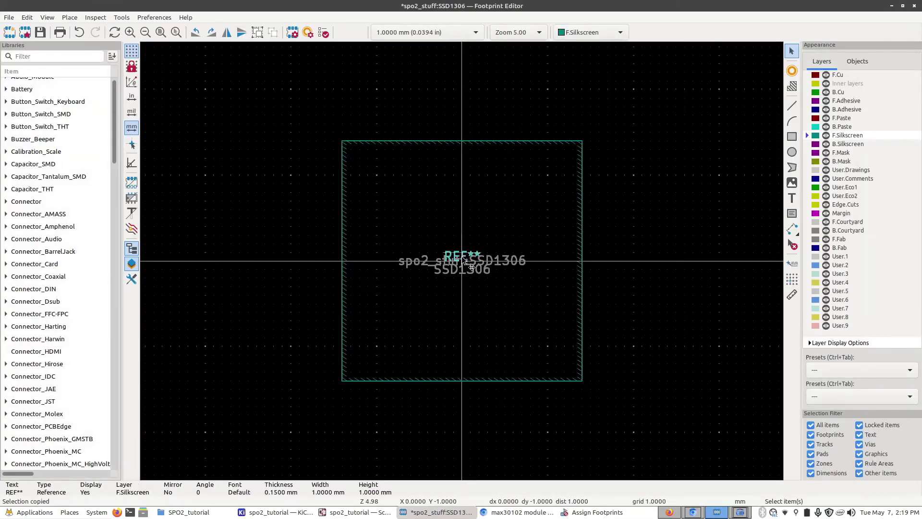
drag(463, 258, 570, 402)
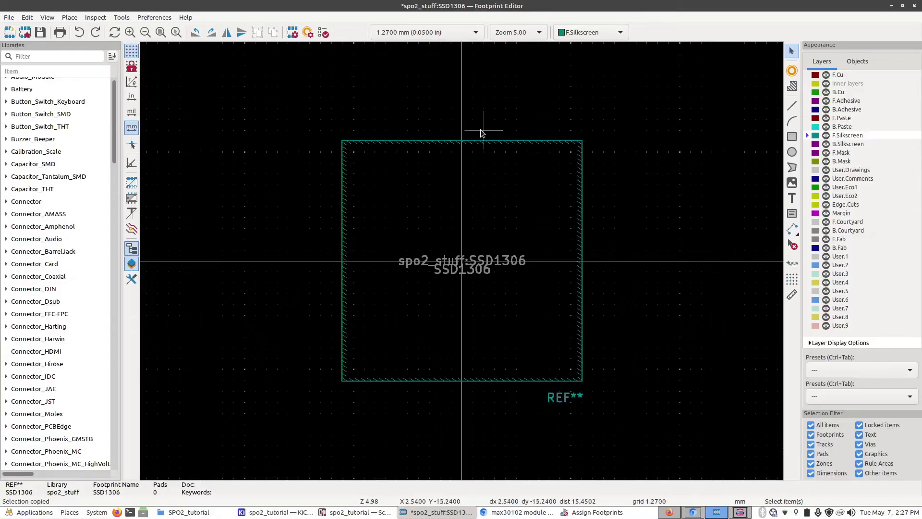
Step: Set the grid to 2.54 mm for pad placement
click(438, 32)
click(422, 19)
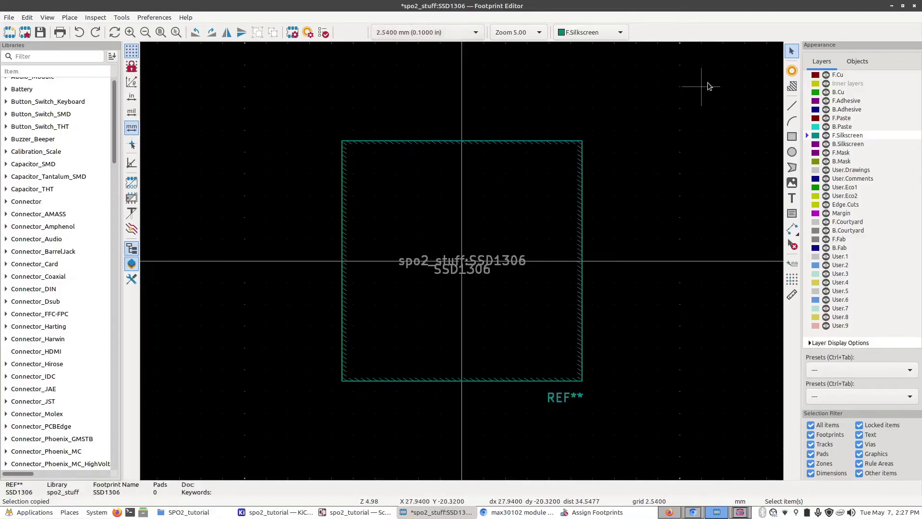
click(793, 70)
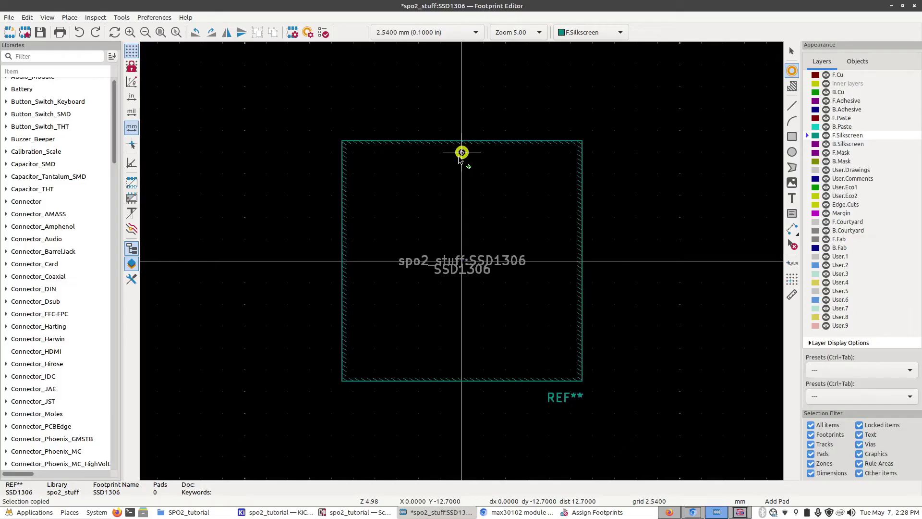
Step: Place four pads in a row near the outline's top edge
click(460, 159)
click(482, 158)
click(504, 158)
click(525, 158)
key(Escape)
scroll(506, 154, up, 3)
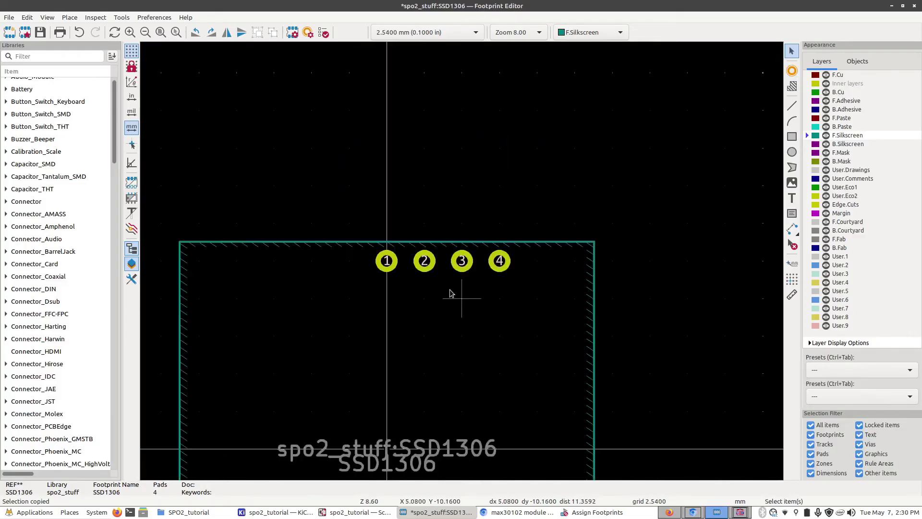
Step: Switch to a 1.27 mm grid and move the four-pad row centred on the origin
click(388, 261)
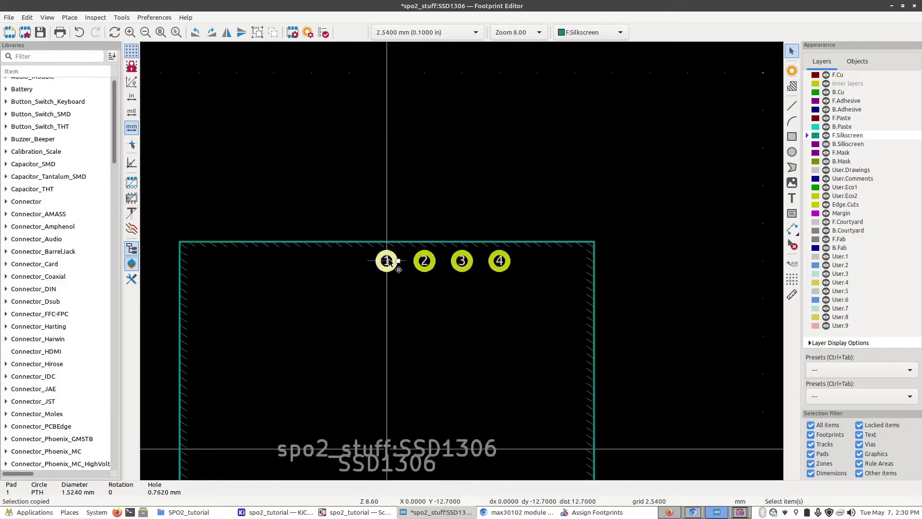
shift+click(424, 261)
shift+click(462, 262)
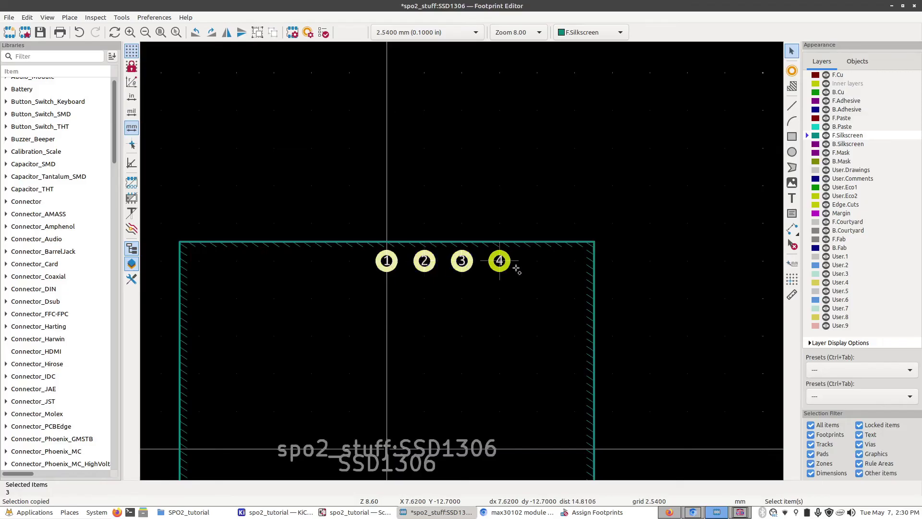
shift+click(500, 262)
click(432, 33)
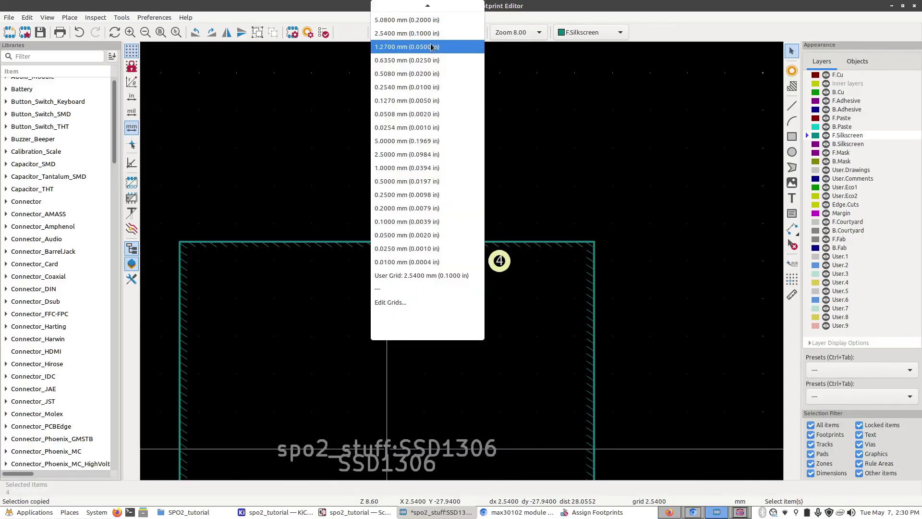
click(431, 46)
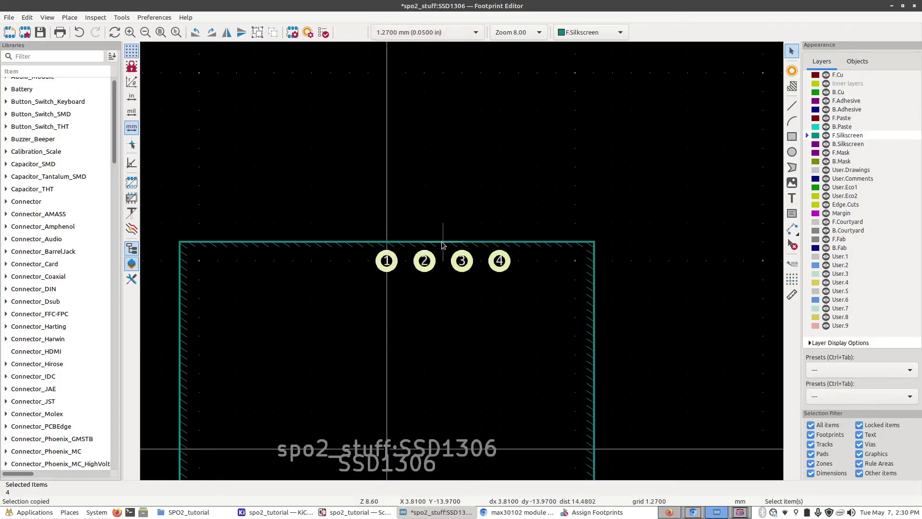
key(m)
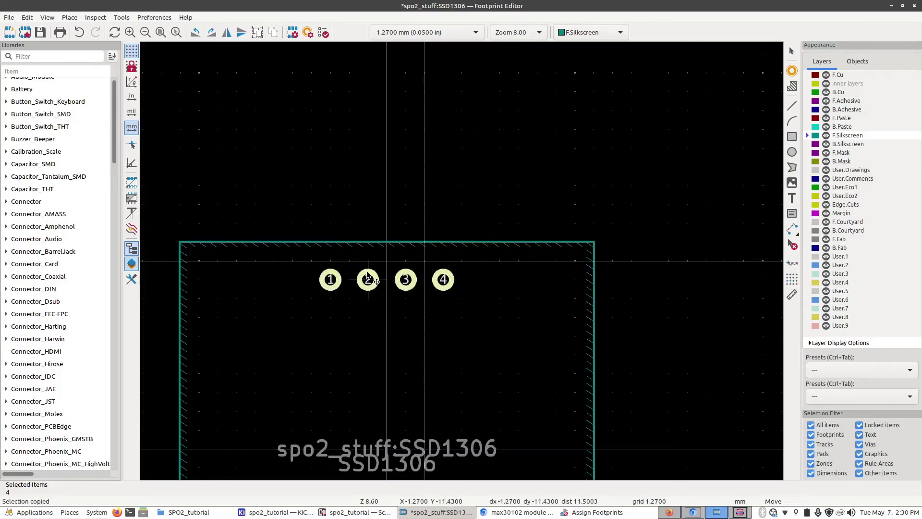
click(368, 279)
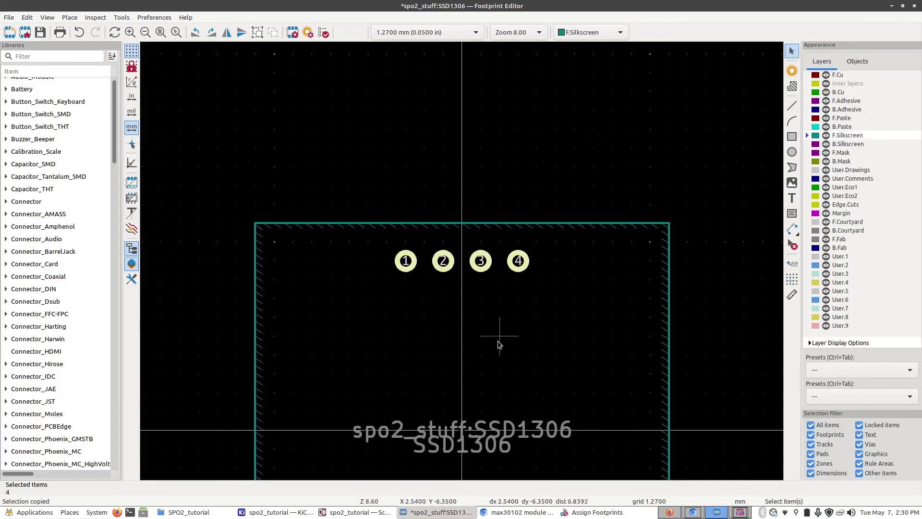
scroll(498, 341, up, 1)
Step: Make pad 1 rectangular in its pad properties
click(462, 238)
right_click(461, 238)
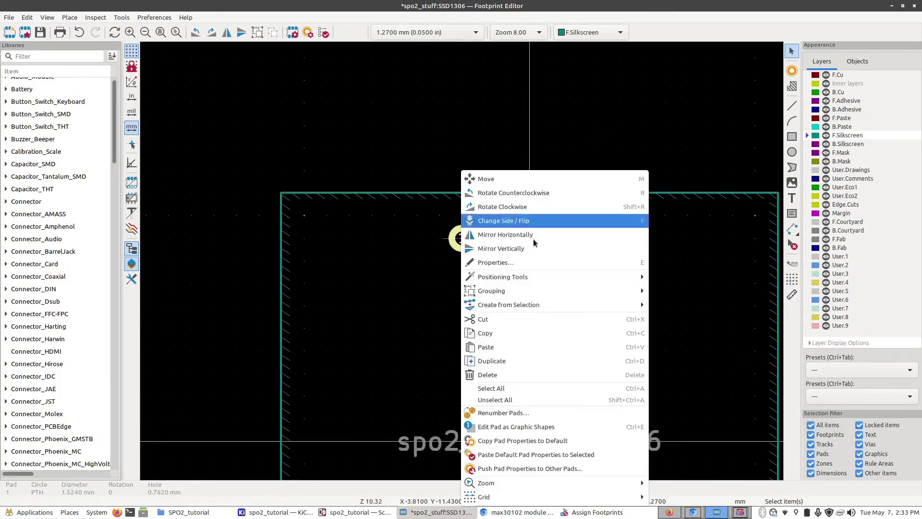
click(402, 229)
key(e)
key(Return)
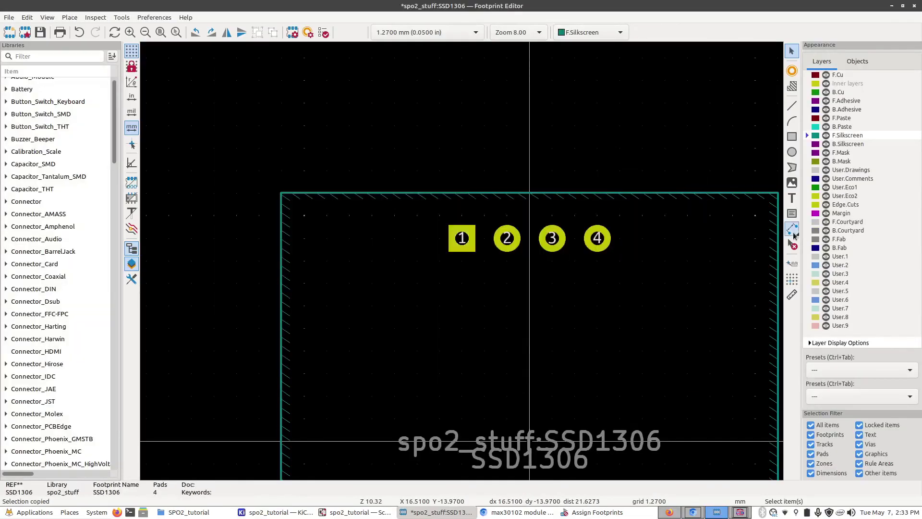
Step: Place a vertical GND silkscreen label under pad 1 and duplicate it for the next pad
click(792, 201)
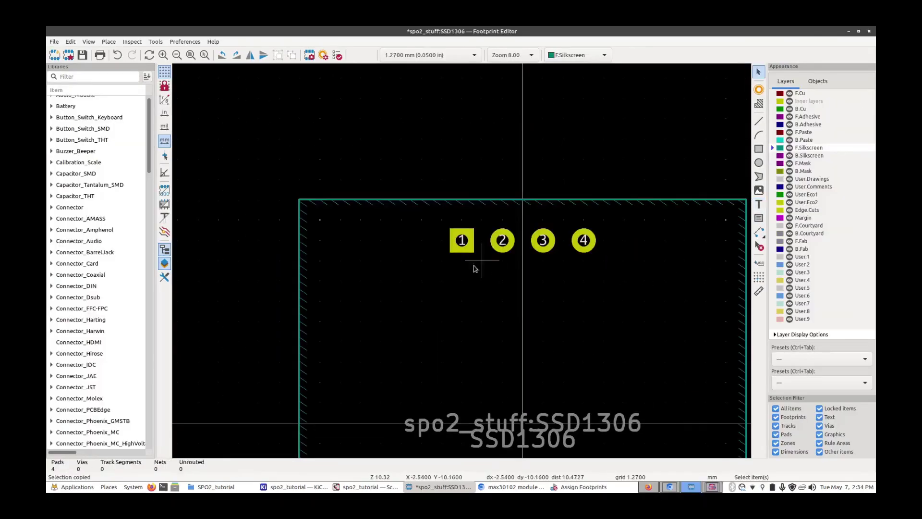
click(462, 265)
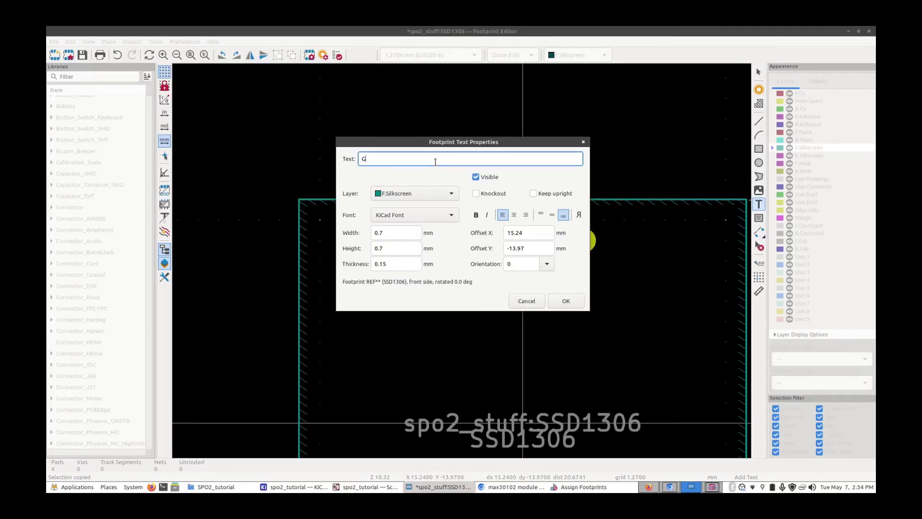
key(Escape)
click(462, 265)
text(GND)
key(Return)
key(r)
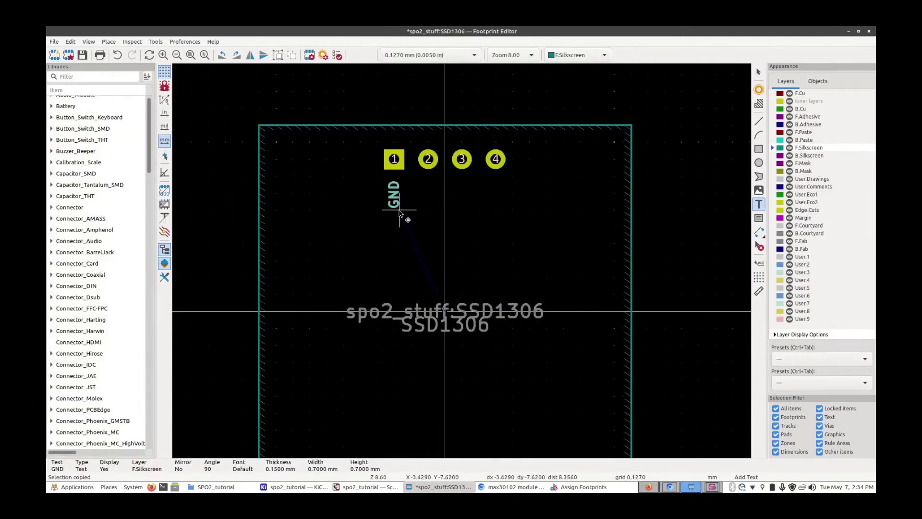
click(404, 214)
key(ctrl+d)
scroll(403, 214, up, 2)
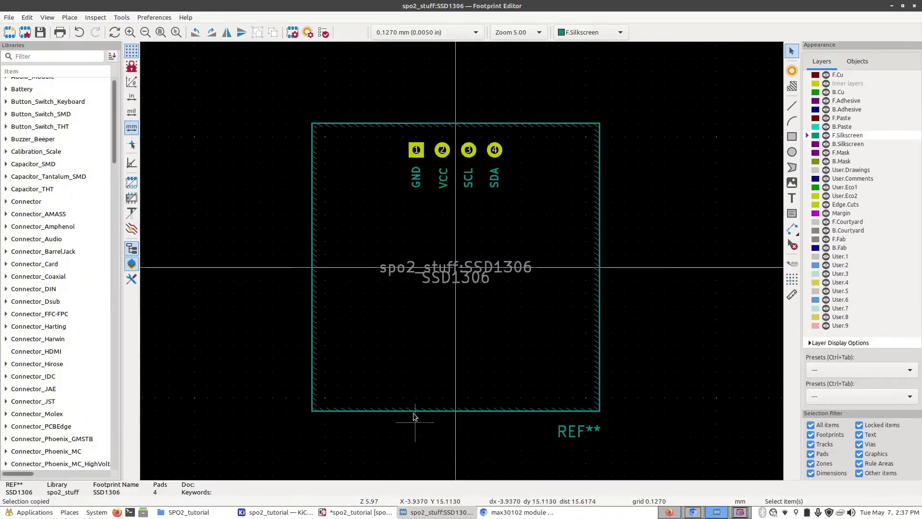
Step: Inspect the labelled SSD1306 footprint in 3D, then go back to the schematic
key(alt+3)
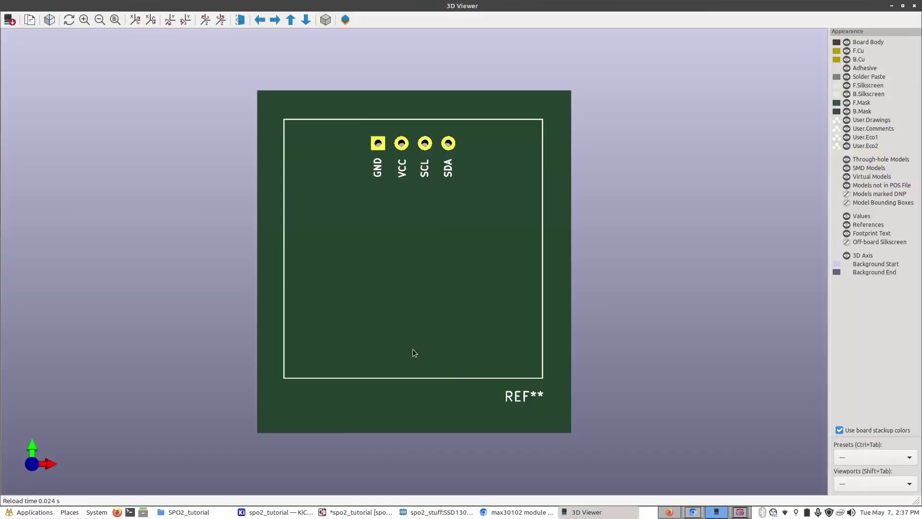
drag(471, 256, 218, 342)
key(ctrl+w)
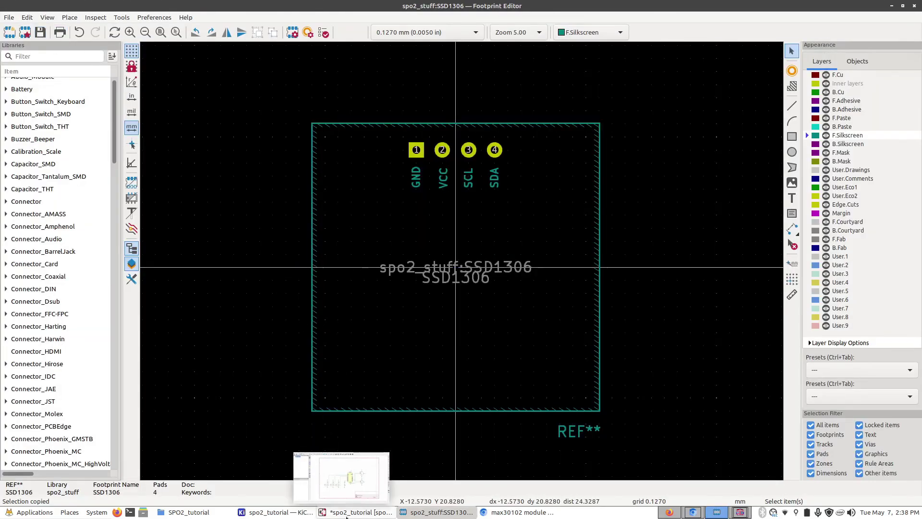
click(344, 503)
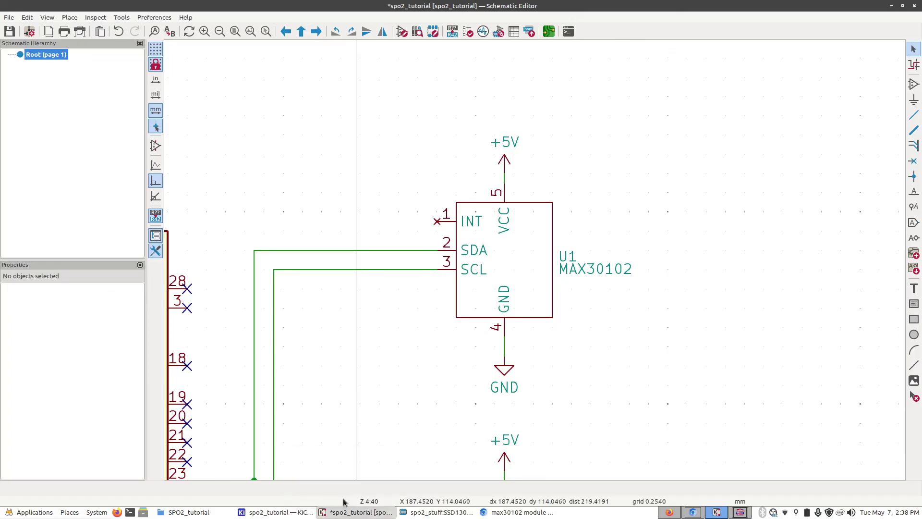
Step: Give U2 the spo2_stuff:SSD1306 footprint, apply, and save the schematic
click(499, 30)
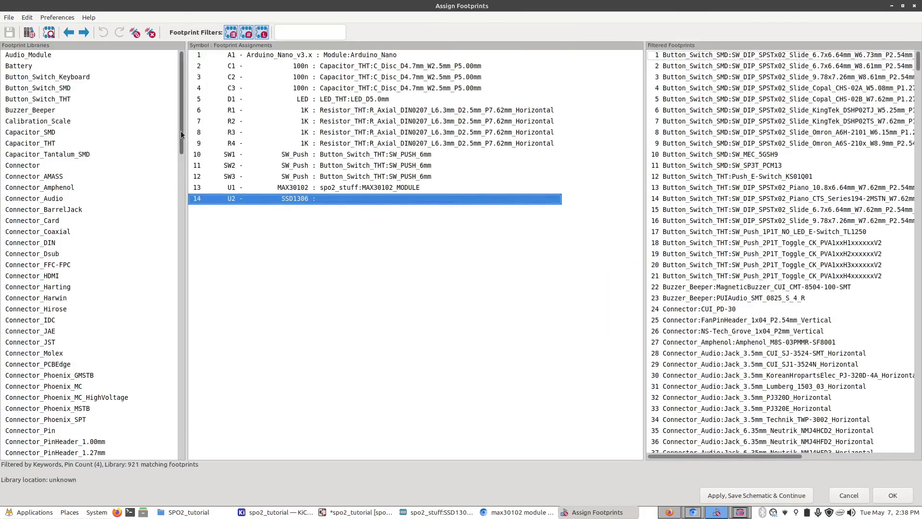
drag(180, 130, 41, 462)
click(41, 451)
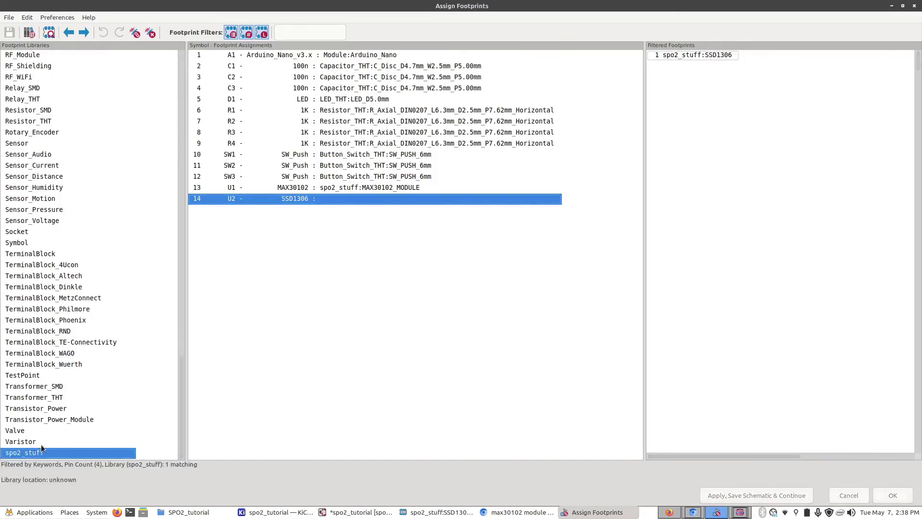
double_click(690, 55)
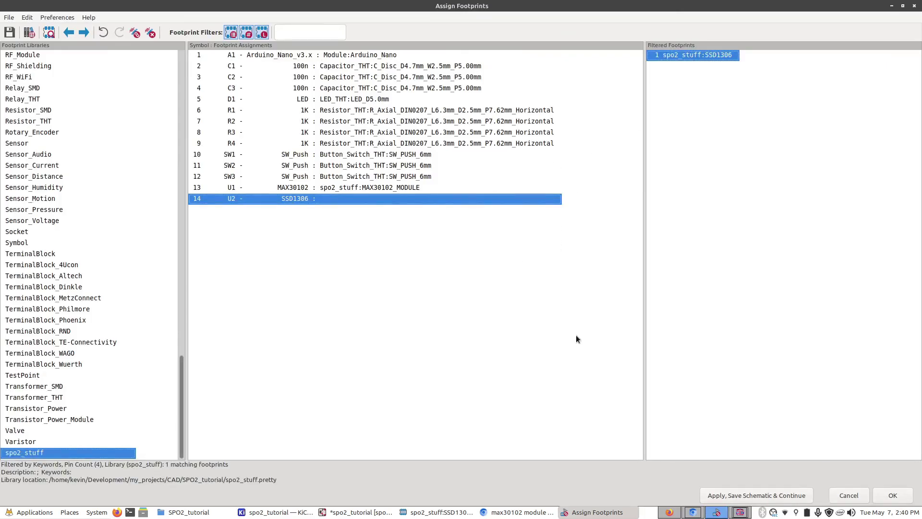
double_click(702, 55)
click(721, 495)
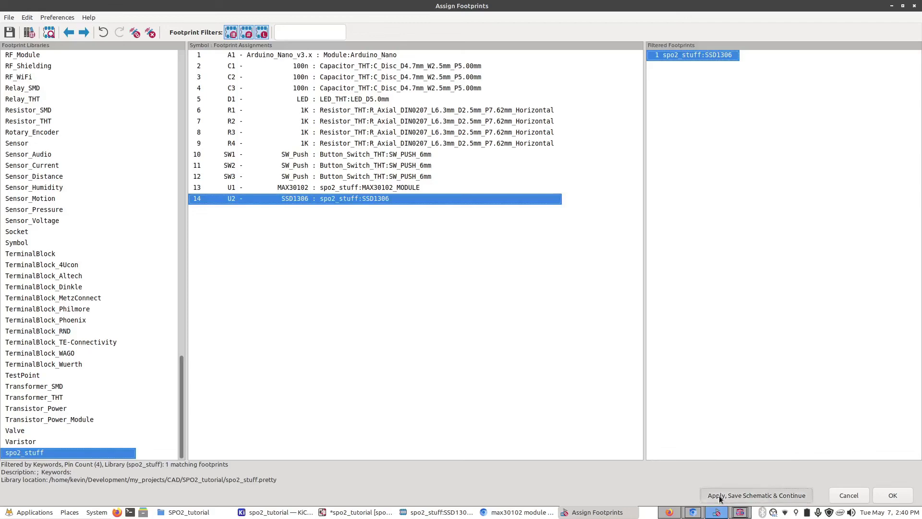
click(893, 495)
scroll(535, 262, down, 4)
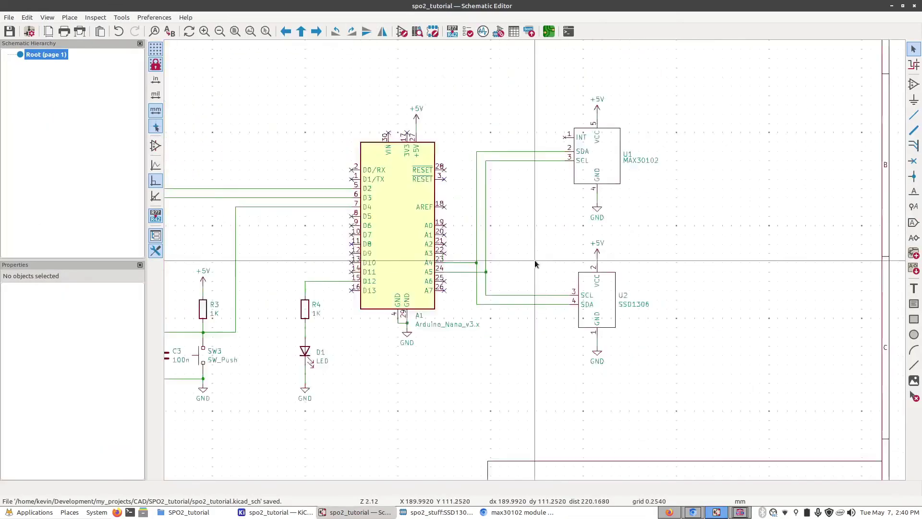
scroll(534, 263, up, 1)
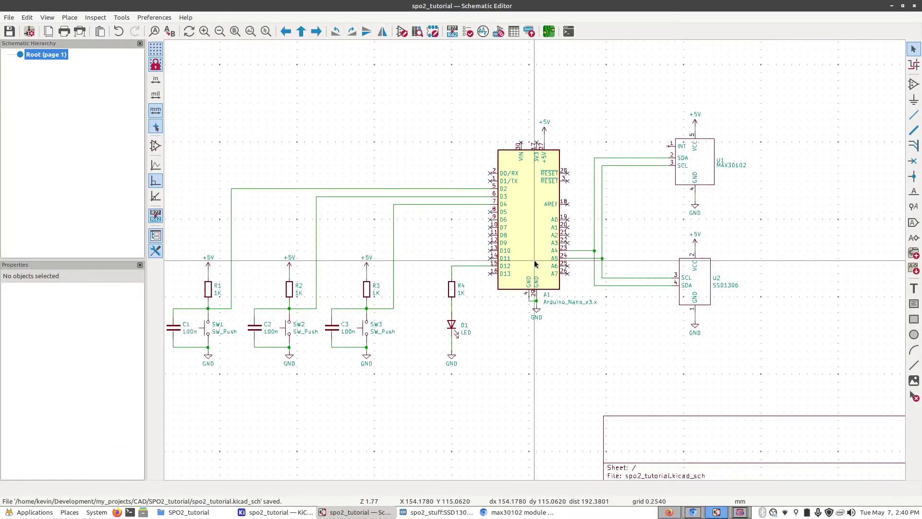